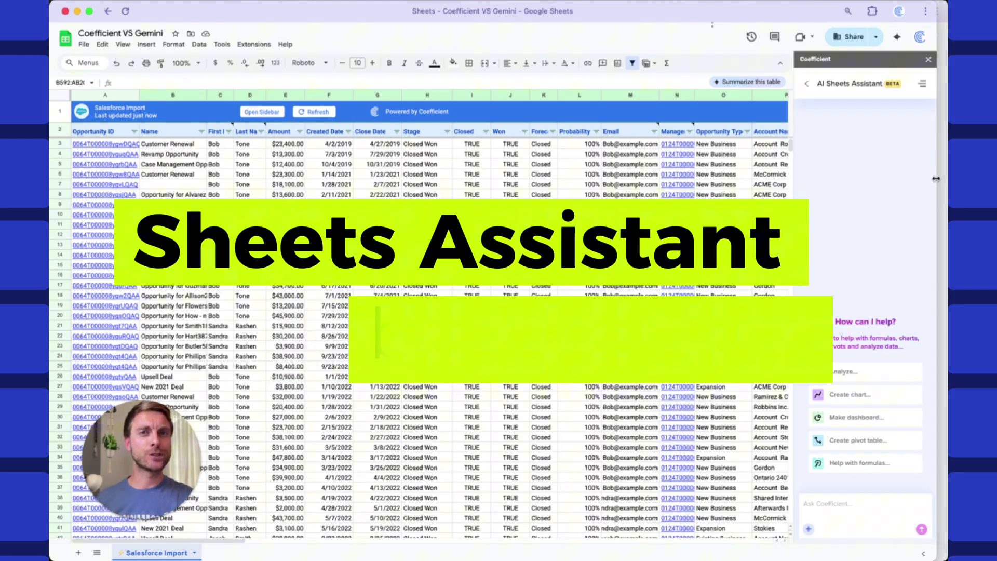
Shrink the Sheets window beside Gemini and ask both Coefficient and Gemini for a 'pie chart by AE'.
left_click_drag(937, 177, 502, 202)
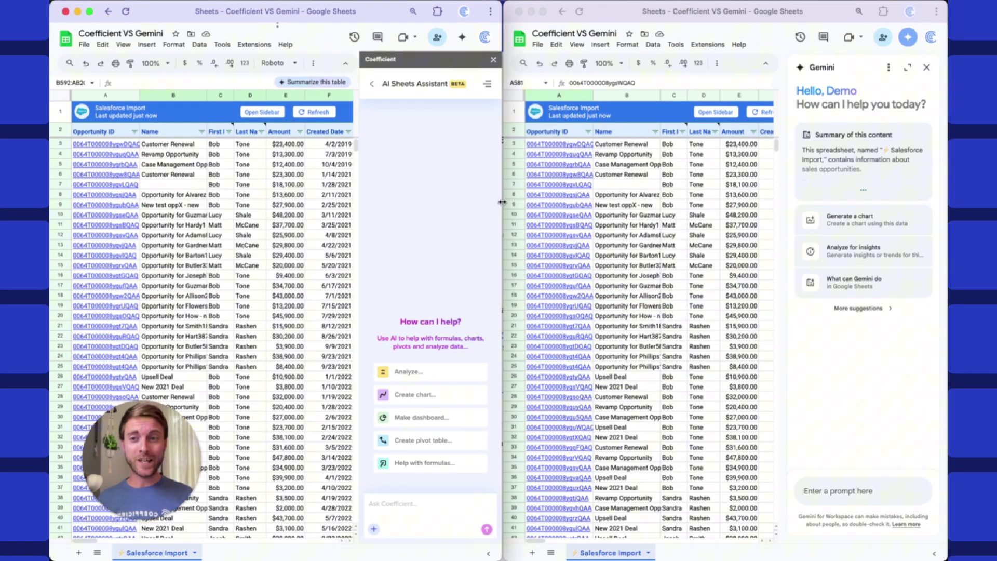
left_click(430, 506)
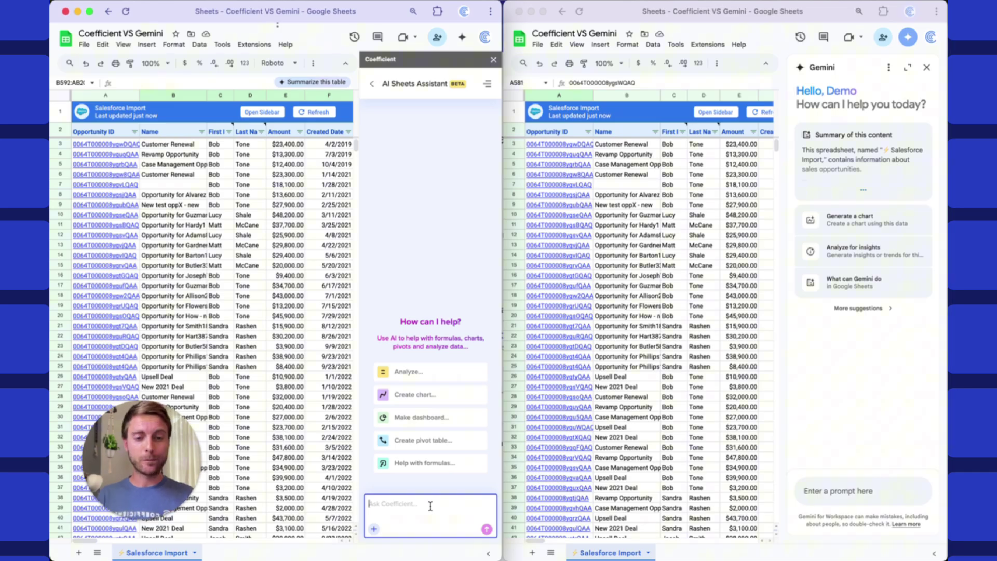
type("pie chart by AE")
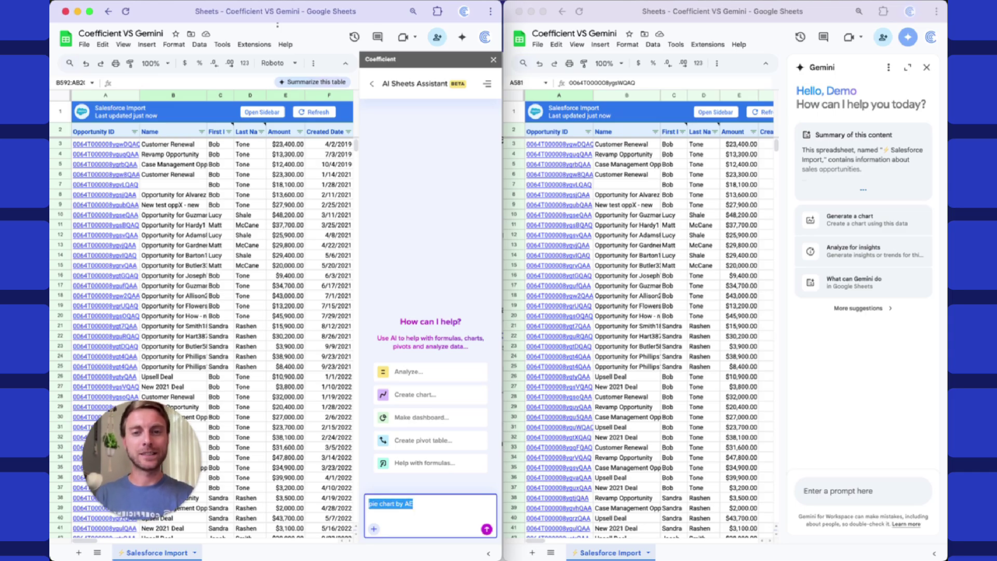
key("Return")
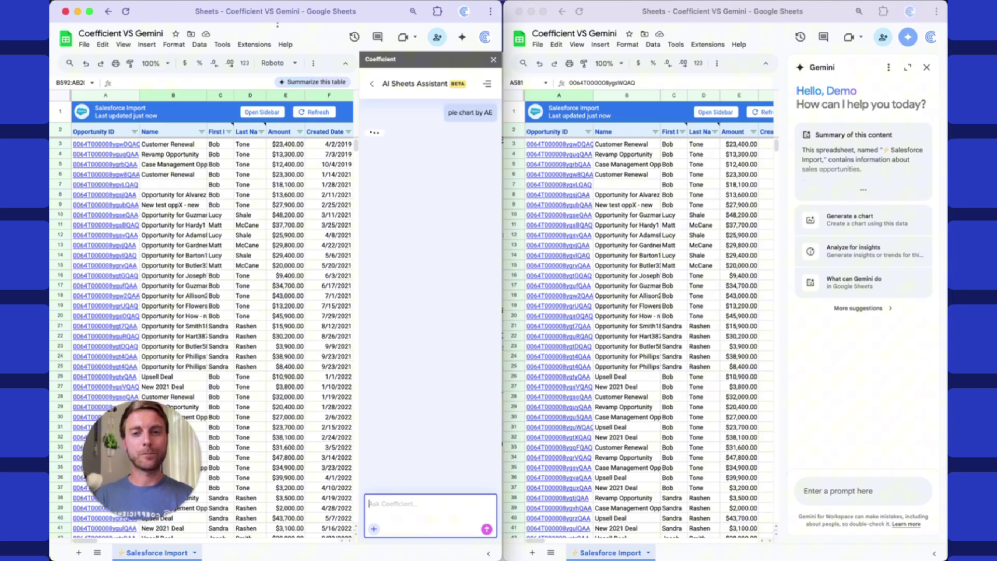
left_click(850, 493)
type("pie chart by AE")
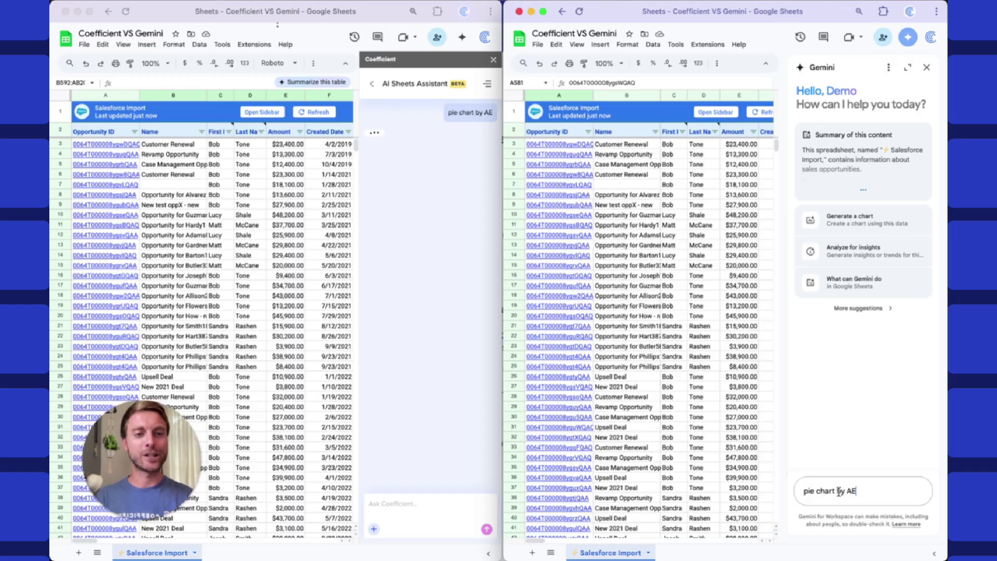
key("Return")
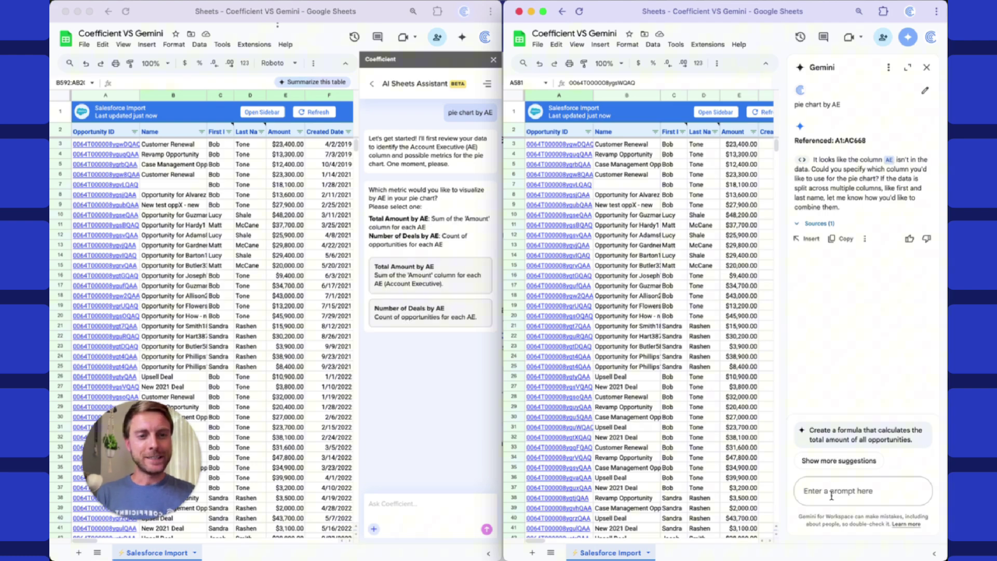
Ask Gemini for a pie chart by opportunity owner and choose Coefficient's Total Amount by AE chart.
type("pie chart")
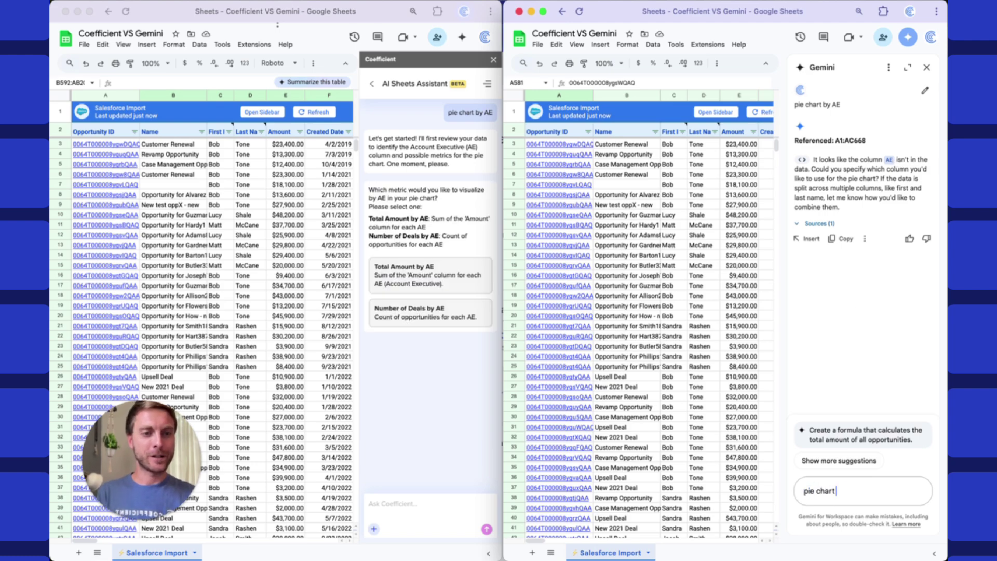
type(" by opportunity o")
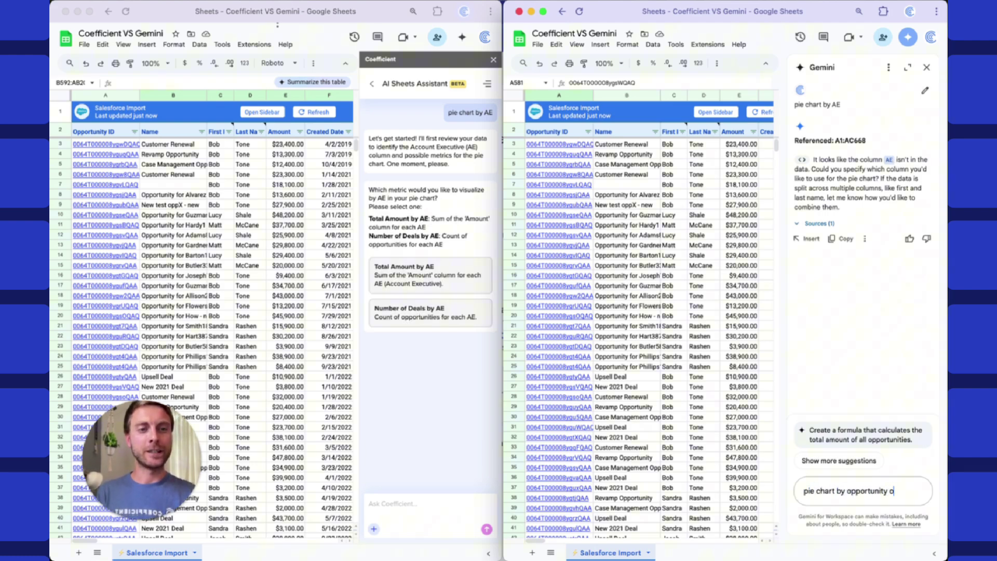
type("wner")
key("Return")
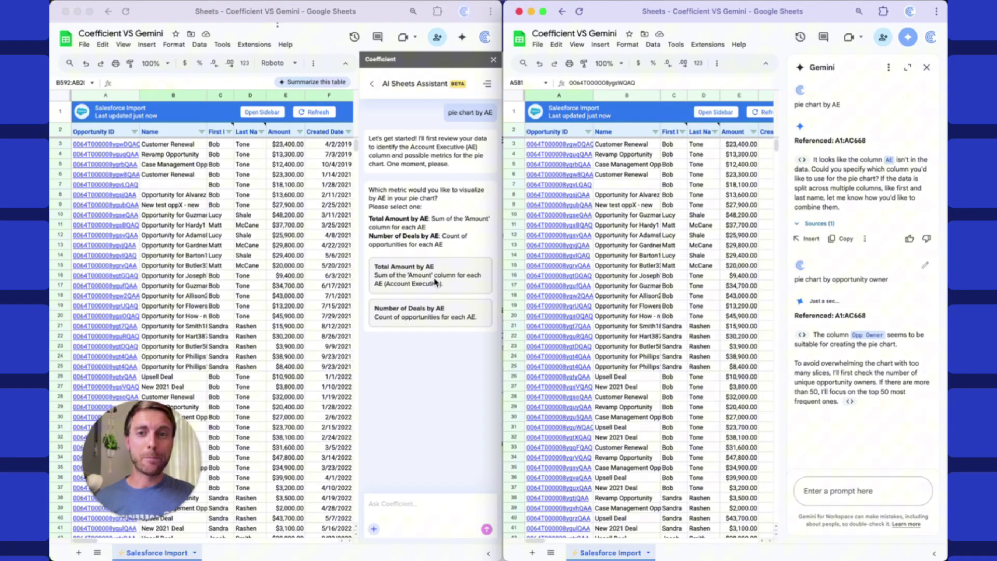
left_click(432, 279)
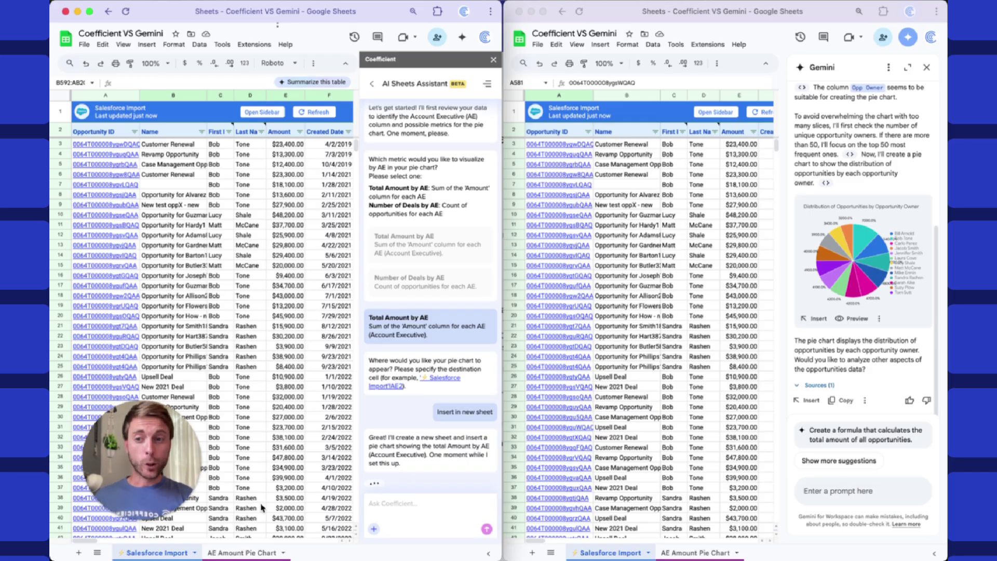
On the AE Amount Pie Chart sheet, insert Gemini's owner pie chart below the Total Amount pie.
left_click(255, 550)
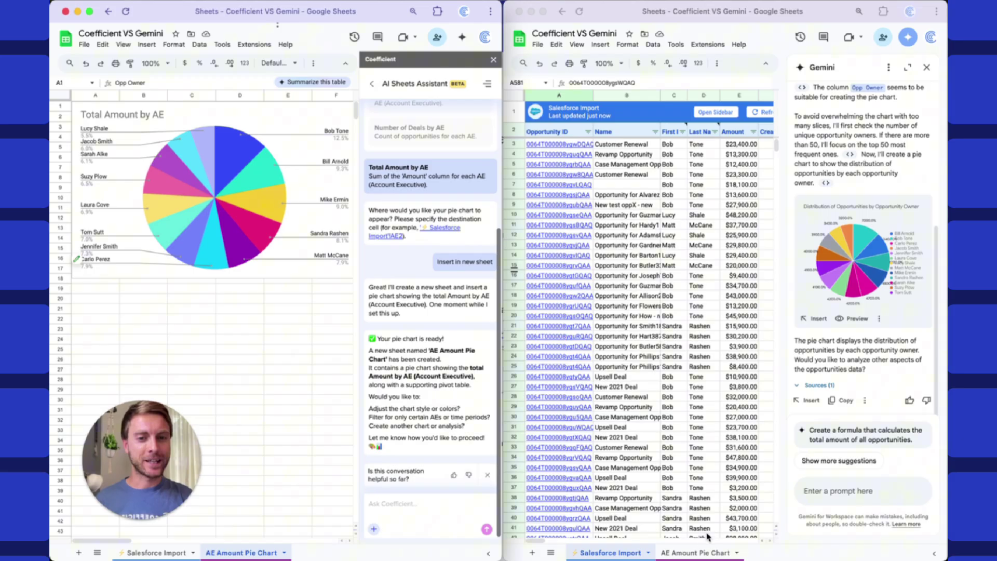
left_click(699, 553)
left_click(805, 400)
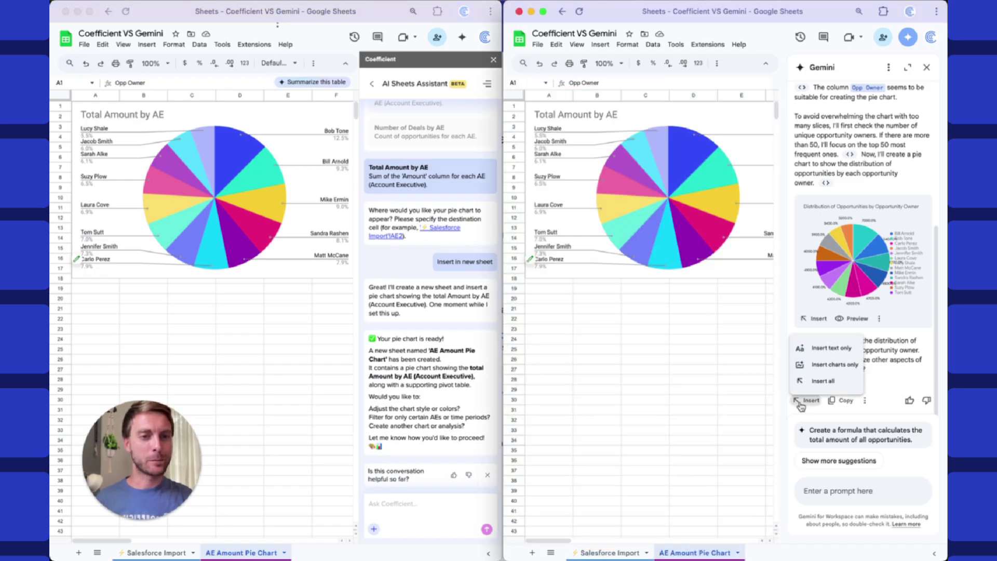
left_click(826, 363)
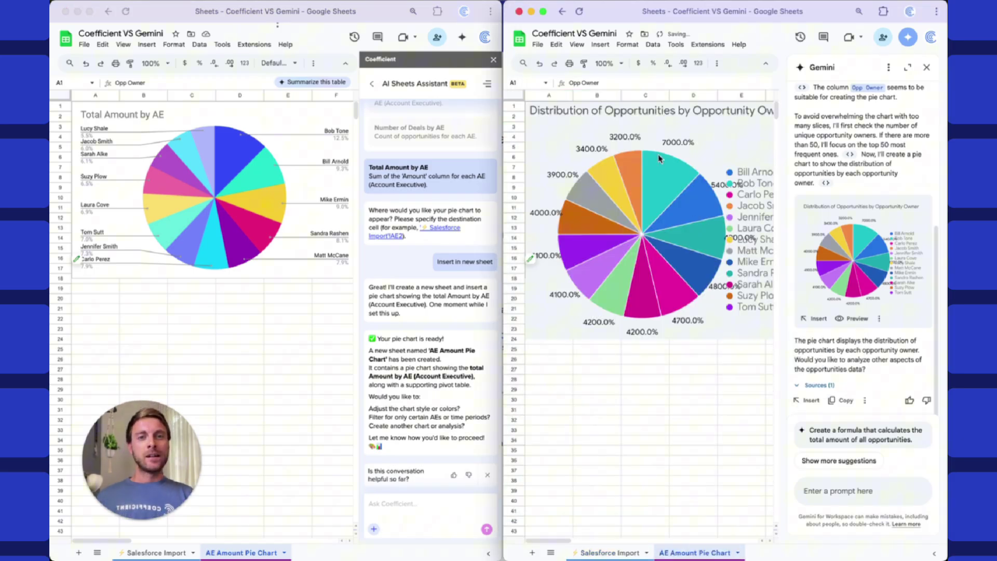
left_click_drag(708, 132, 697, 324)
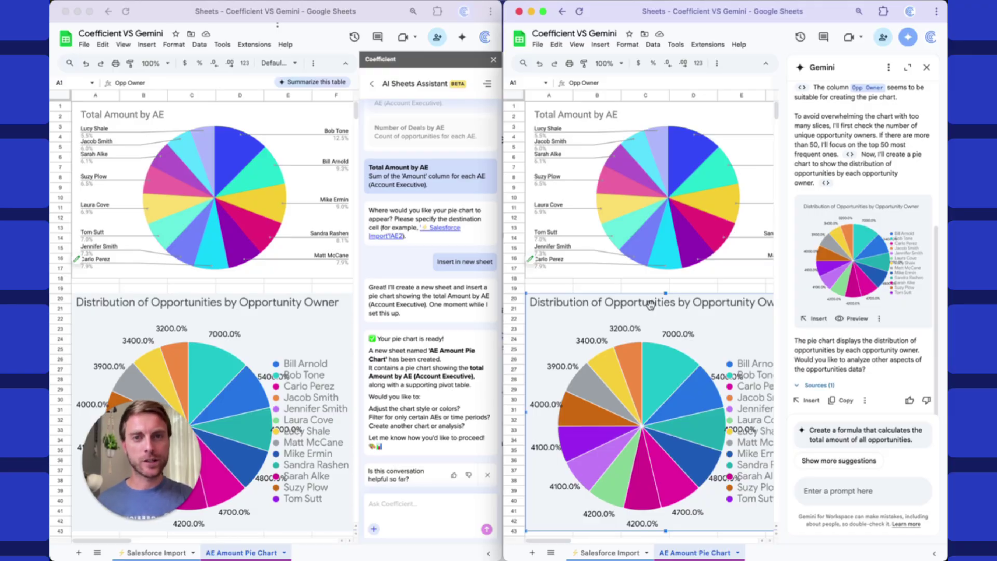
Open the Total Amount by AE chart's editor and close it without changing the title.
left_click(111, 128)
double_click(154, 115)
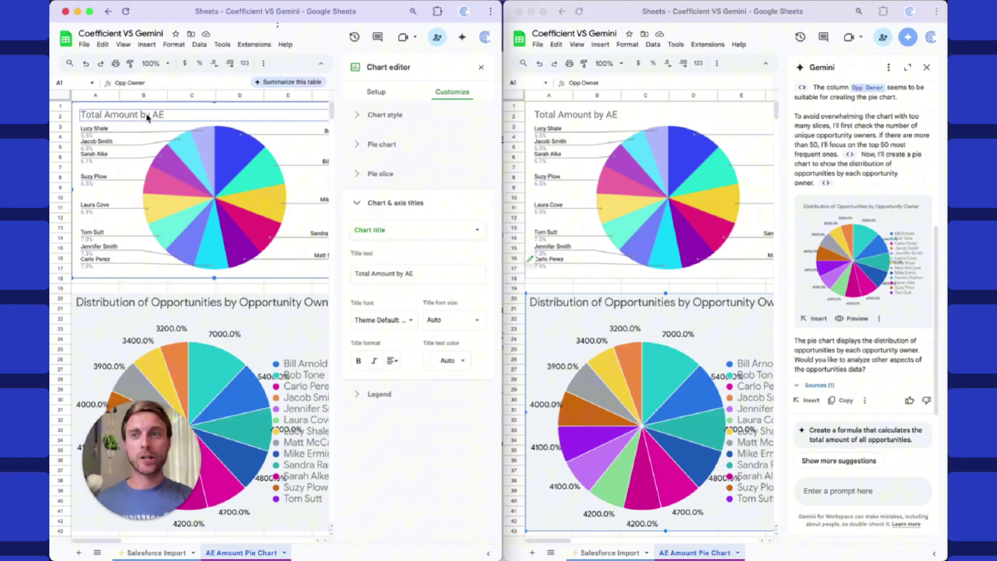
left_click(145, 114)
left_click(145, 115)
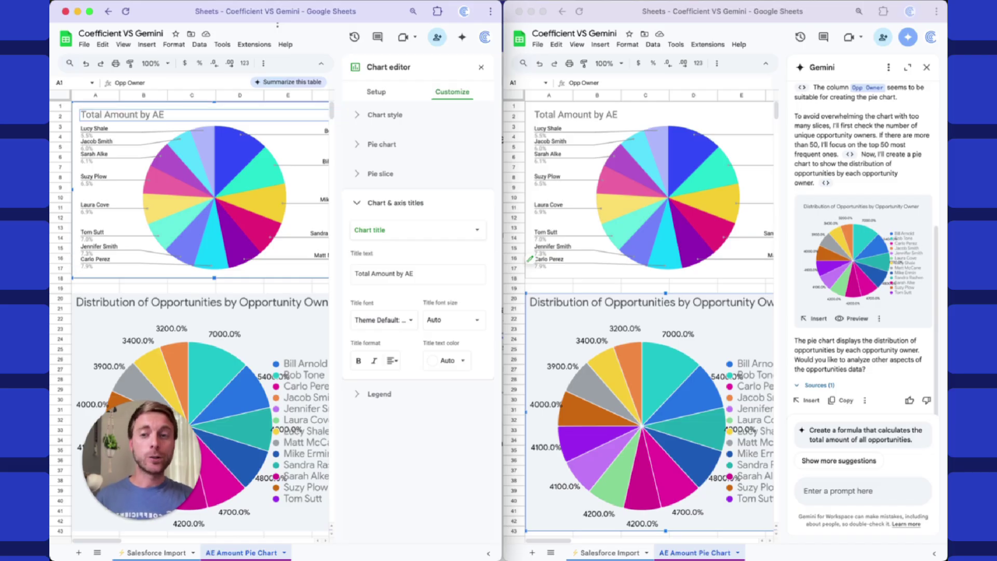
left_click(482, 67)
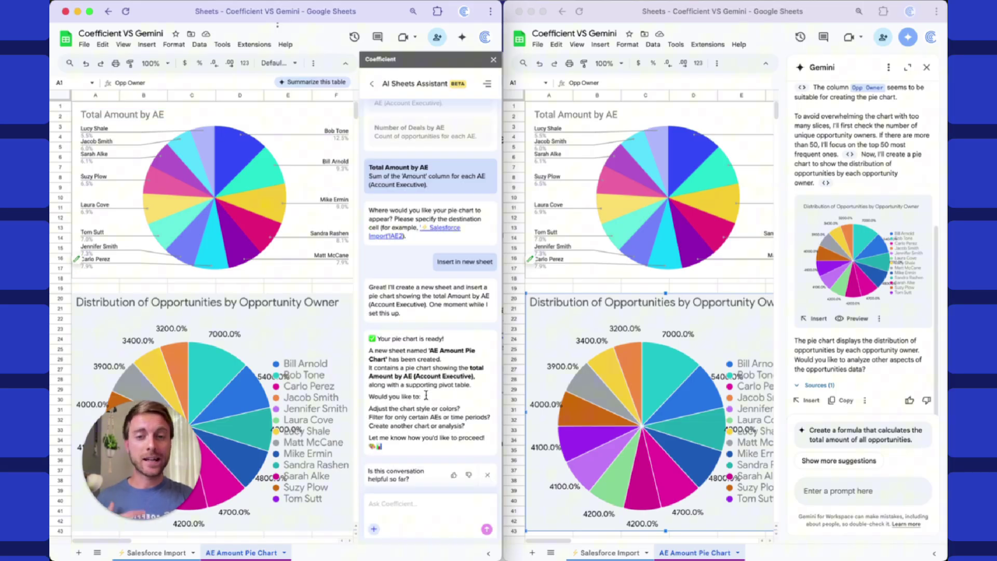
left_click(414, 507)
Ask Coefficient and Gemini to make it a bar chart of won deals, answering Gemini's follow-up with 'yes'.
type("actually make it a bar chart. Filter on won deals only")
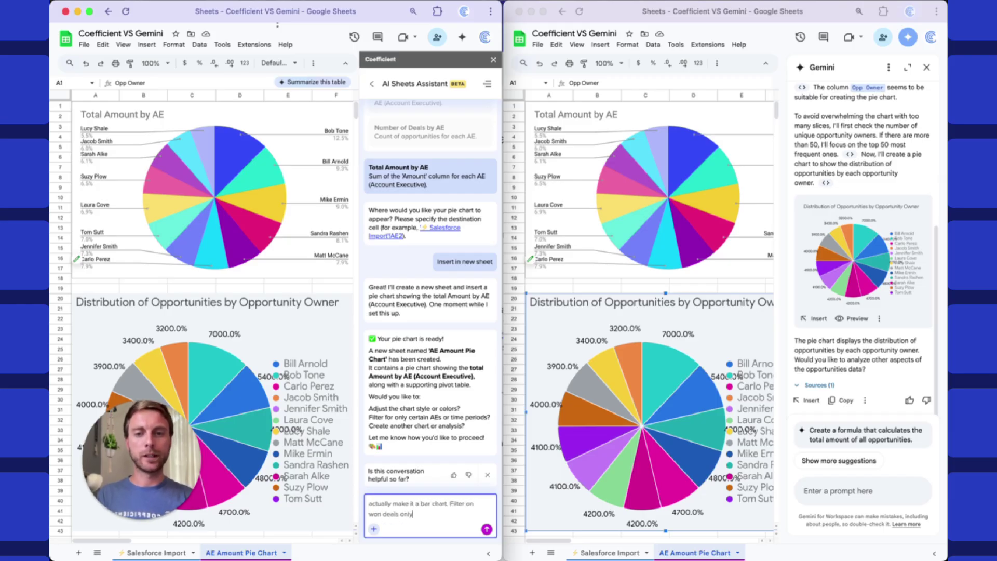
key("Return")
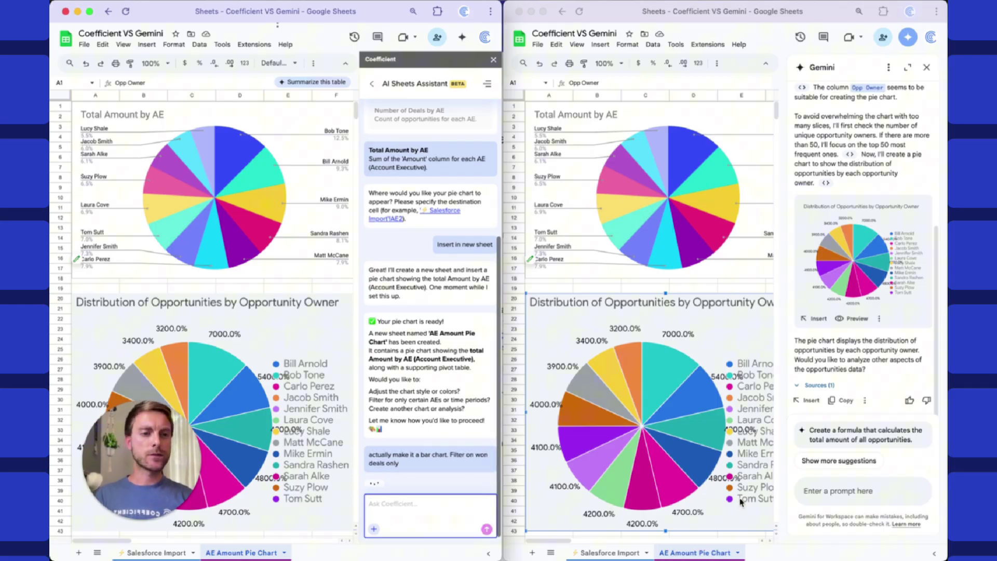
left_click(850, 493)
type("actually make it a bar chart. Filter on won deals only")
key("Return")
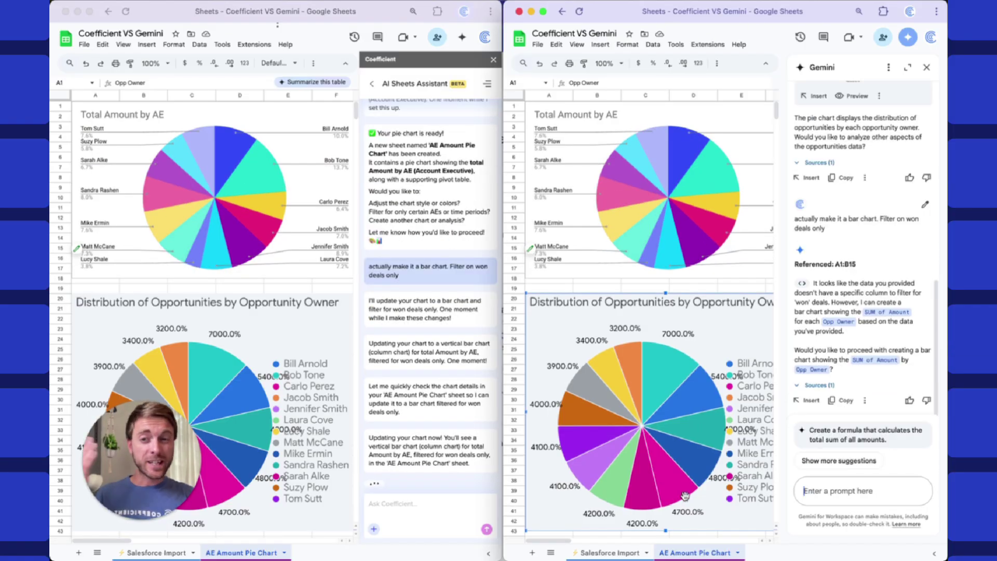
type("yes")
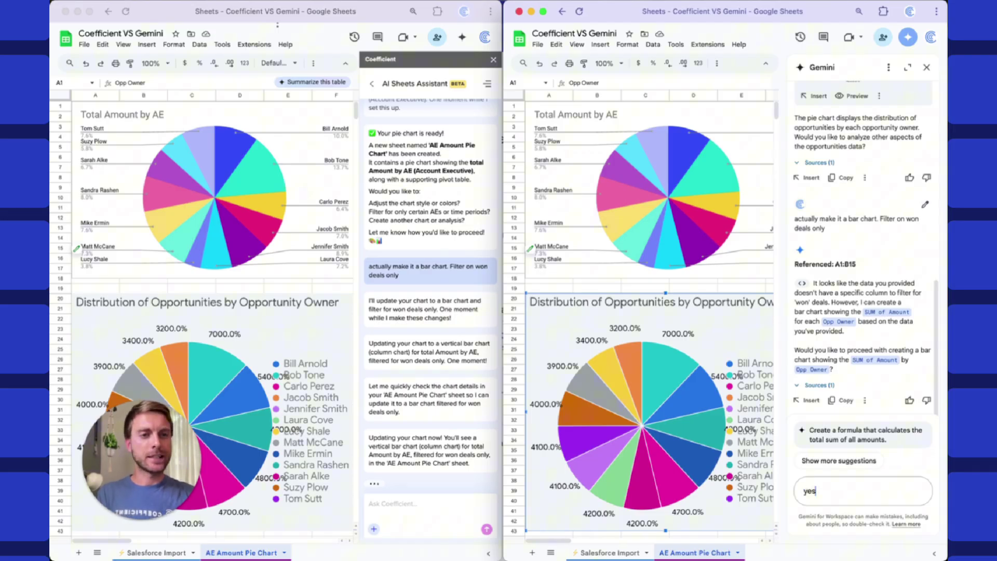
key("Return")
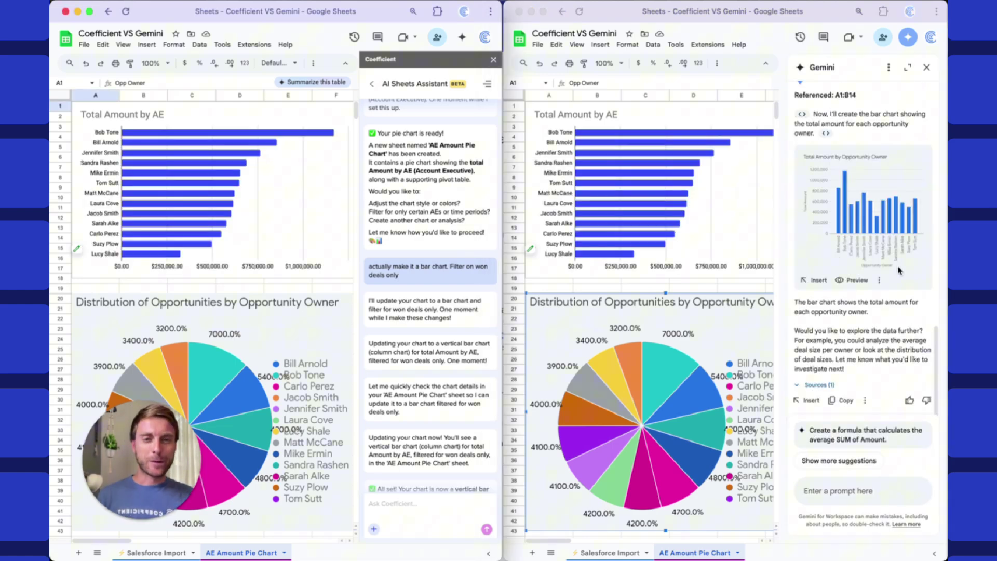
Move the Total Amount by AE chart right to uncover its pivot table and open the pivot editor.
left_click(81, 234)
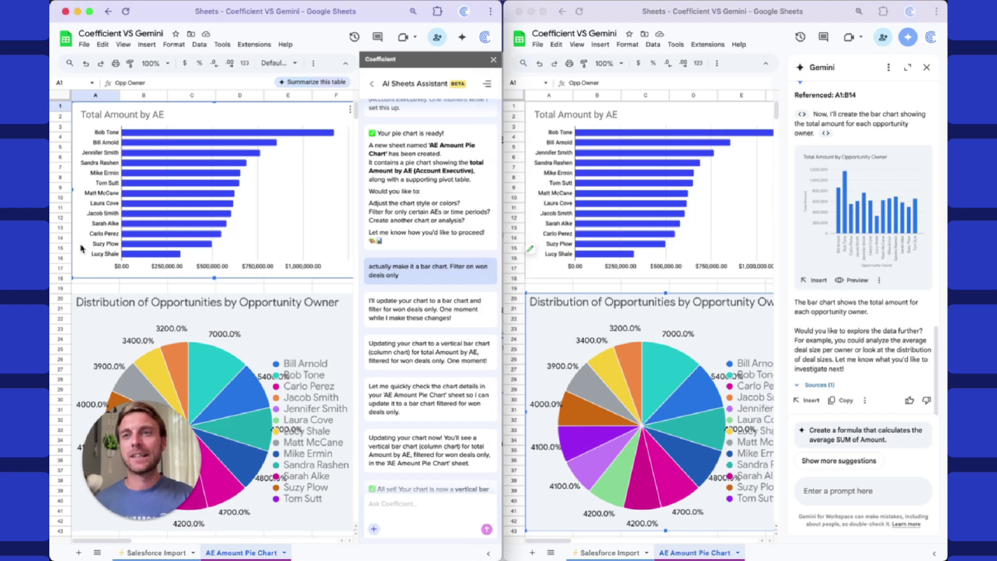
left_click_drag(83, 249, 152, 248)
left_click(86, 228)
left_click(83, 255)
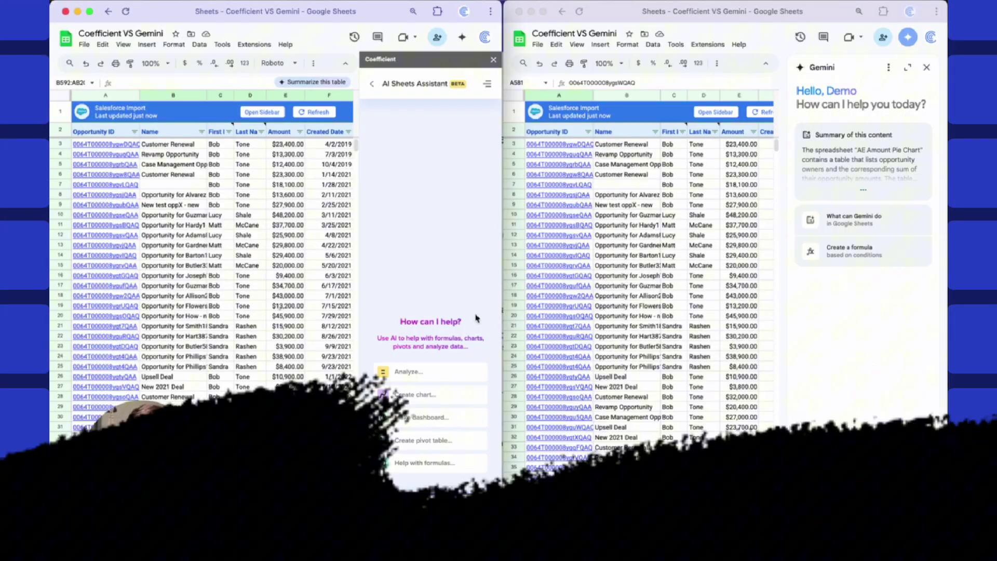
Request a dashboard from Coefficient via 'Make dashboard...' and from Gemini with 'make a dashboard'.
left_click(439, 418)
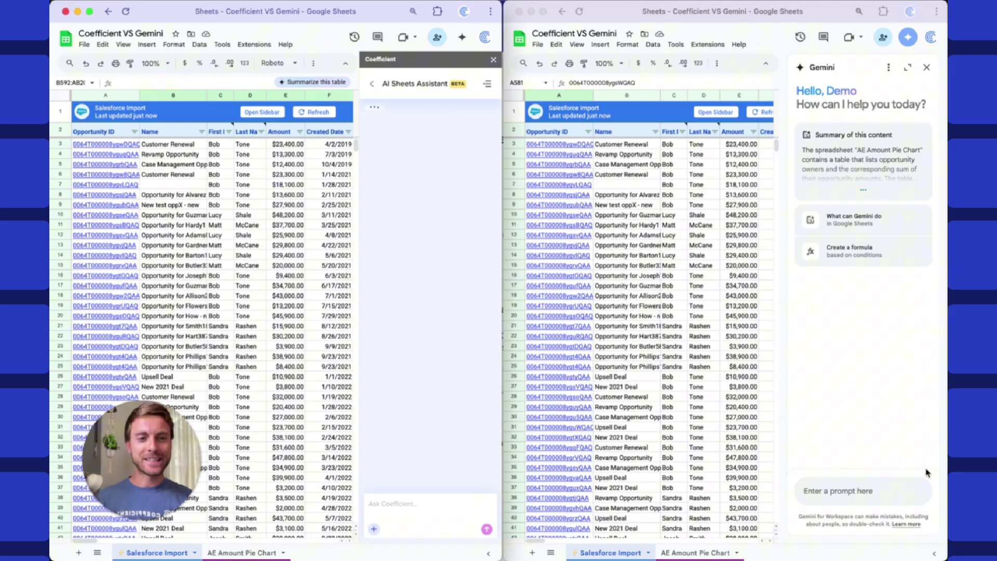
left_click(868, 496)
type("make a dashboard")
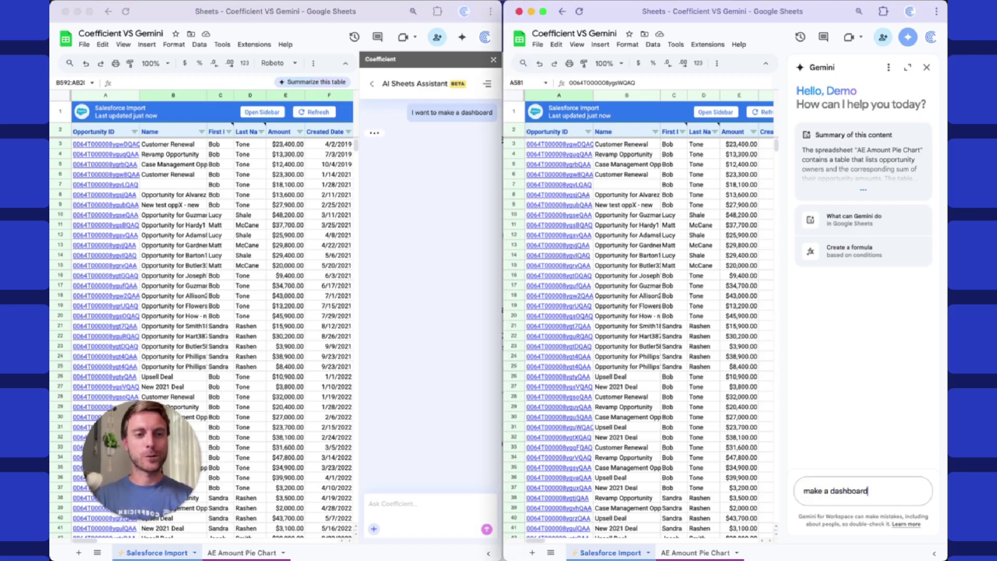
key("Return")
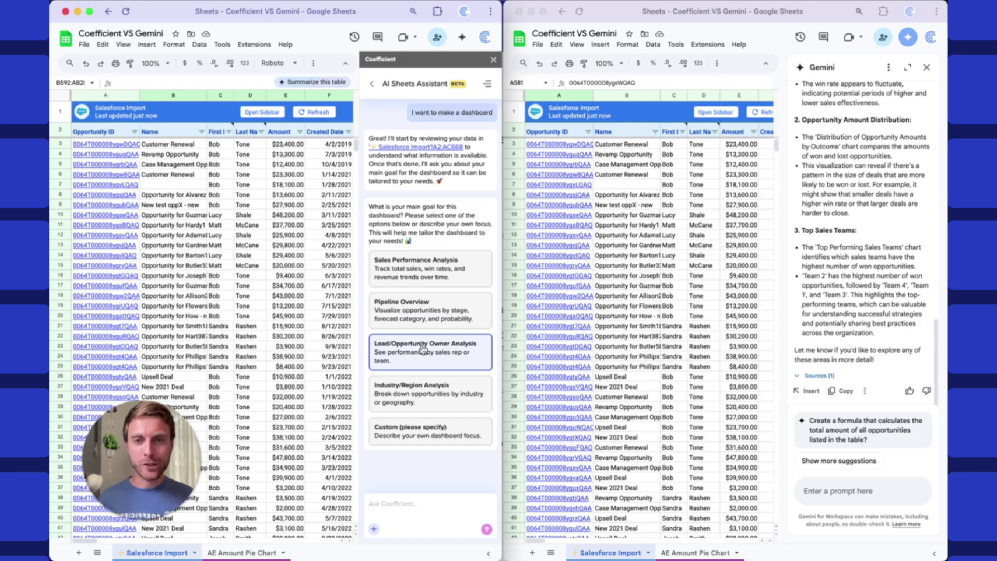
Pick Pipeline Overview as the dashboard goal, then open the new Pipeline Value by Sales Stage sheet.
left_click(417, 306)
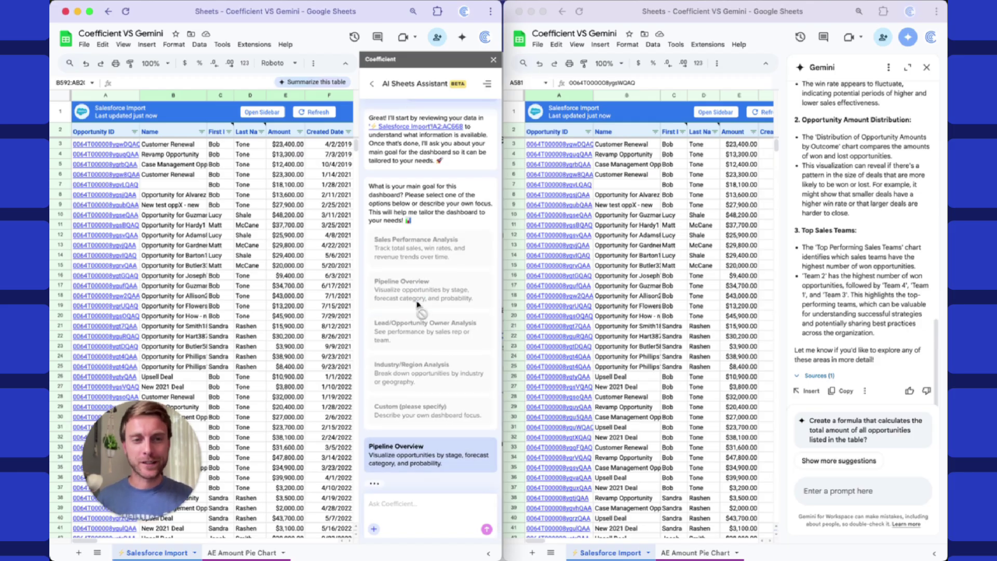
scroll(874, 352, "up", 10)
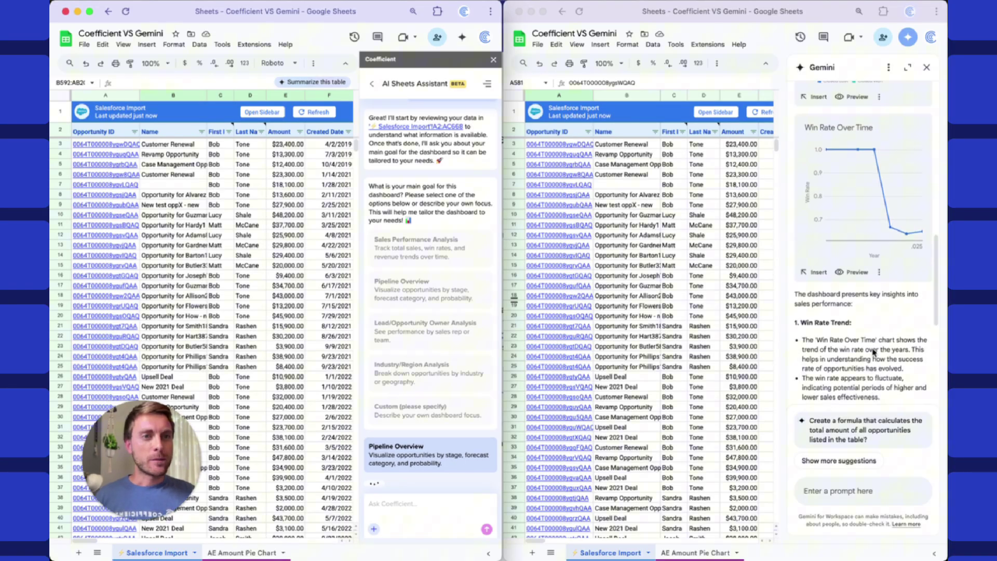
scroll(873, 353, "up", 5)
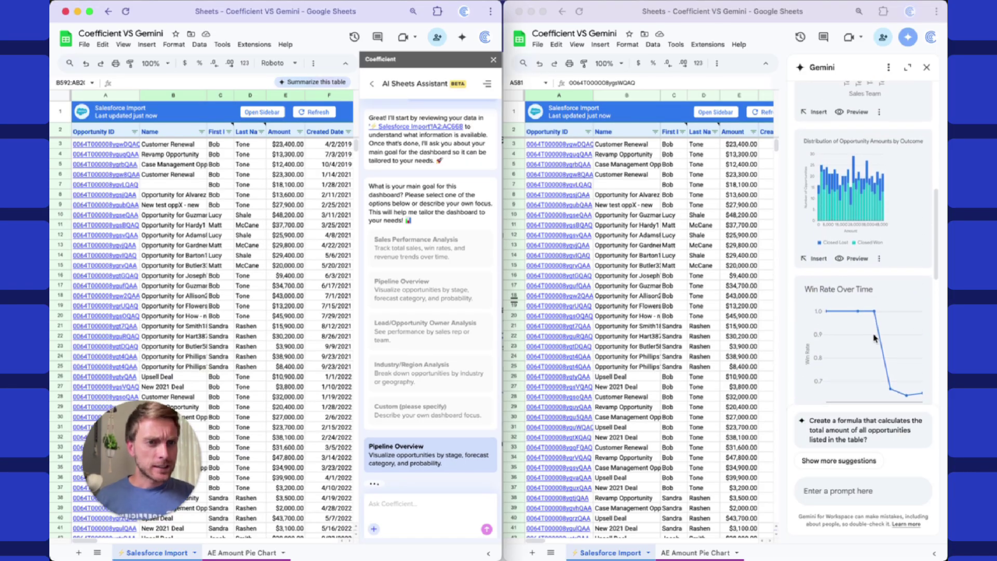
scroll(886, 291, "up", 5)
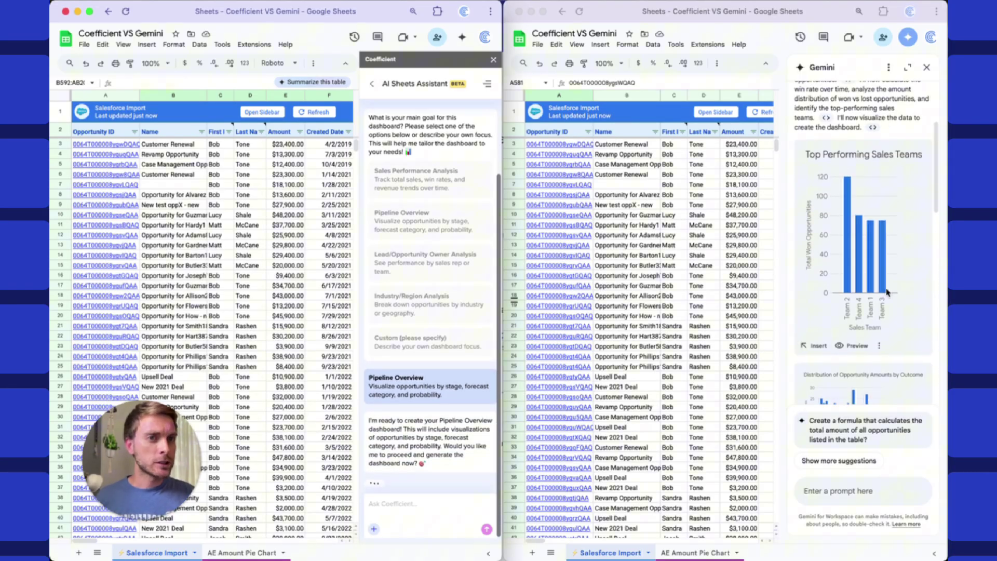
scroll(885, 291, "up", 5)
scroll(887, 292, "down", 10)
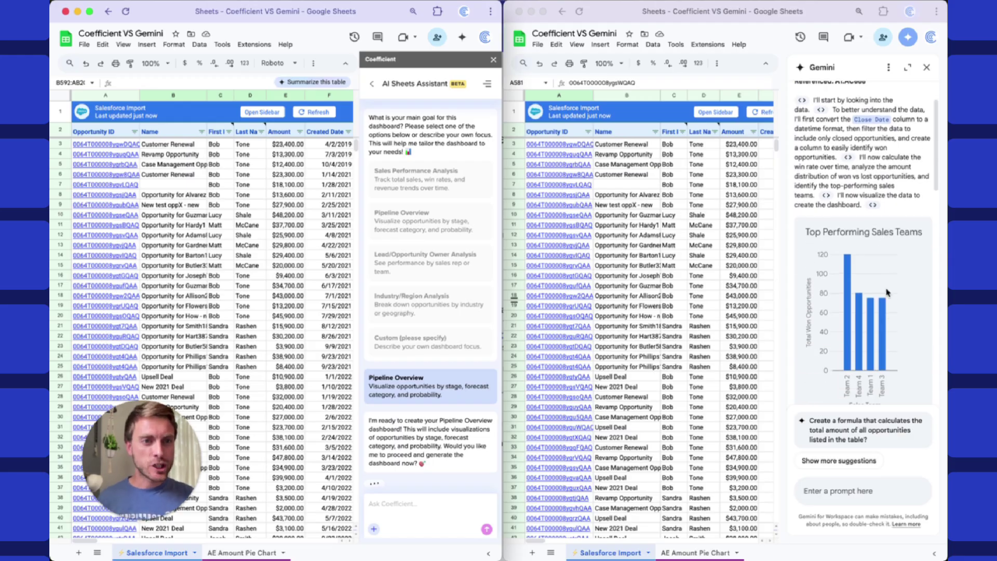
scroll(887, 293, "down", 1)
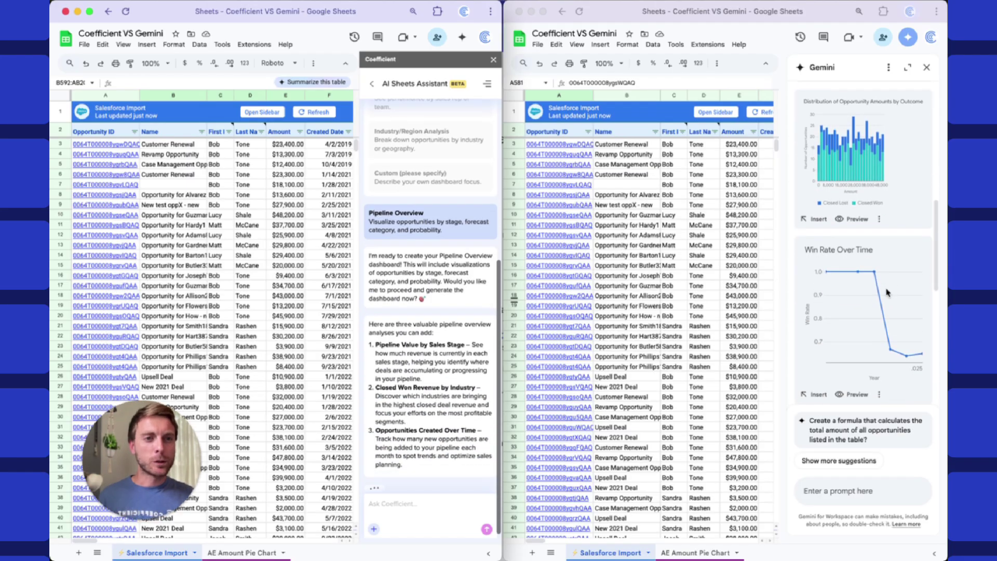
scroll(886, 291, "up", 2)
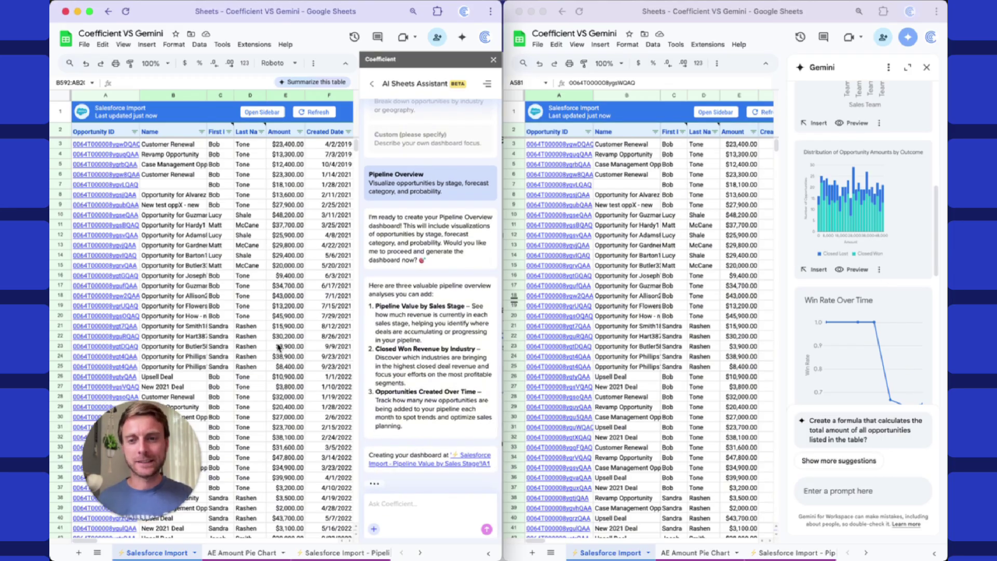
left_click(335, 554)
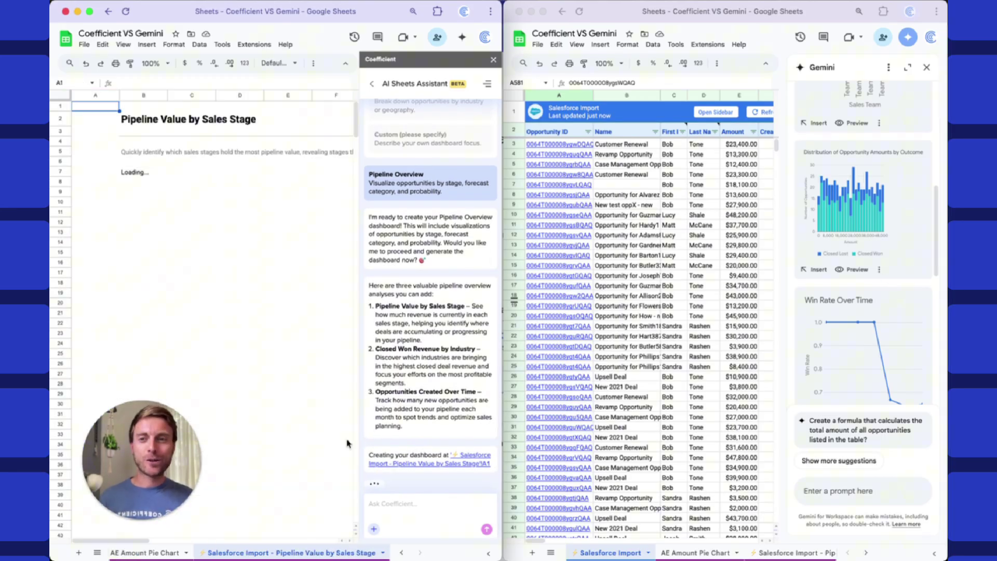
Maximise the window and review the dashboard's sales-stage, Closed Won Revenue by Industry and over-time sections.
double_click(354, 15)
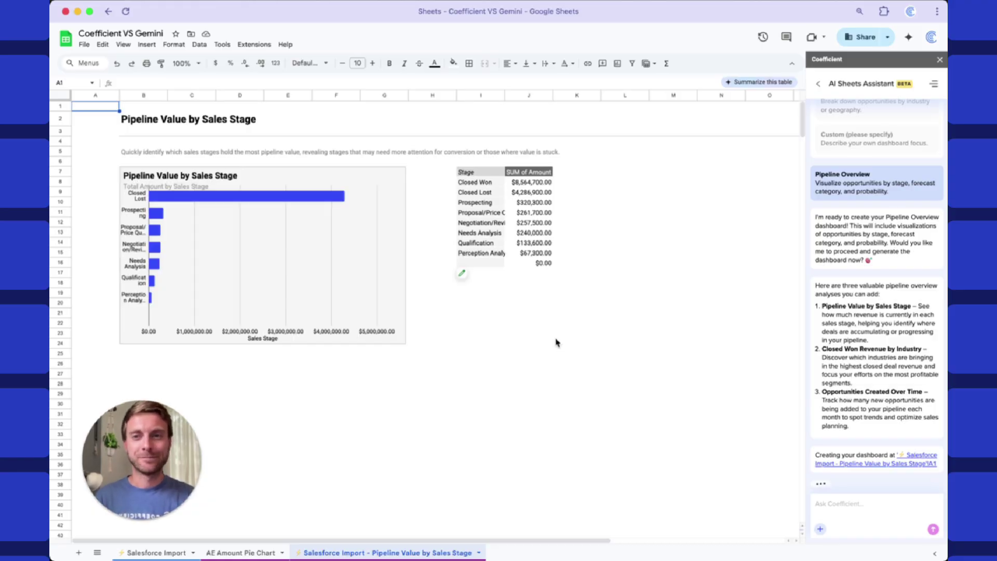
scroll(629, 228, "down", 5)
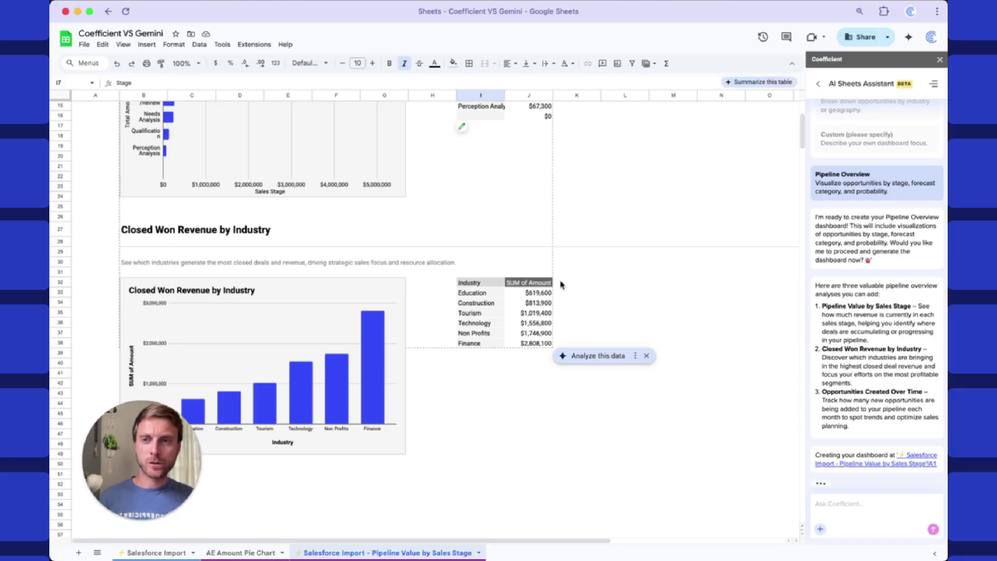
scroll(560, 284, "down", 2)
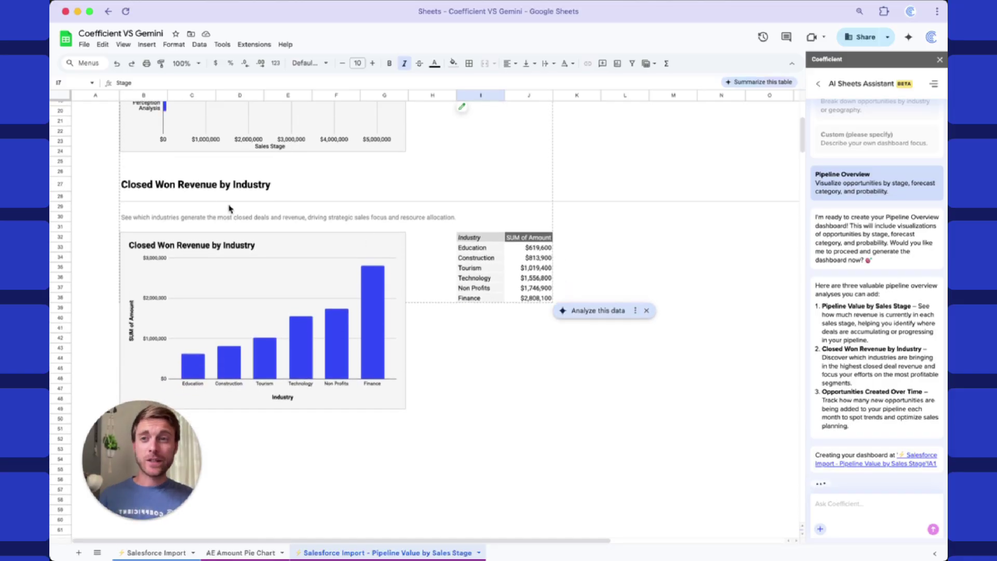
left_click(133, 183)
left_click(139, 219)
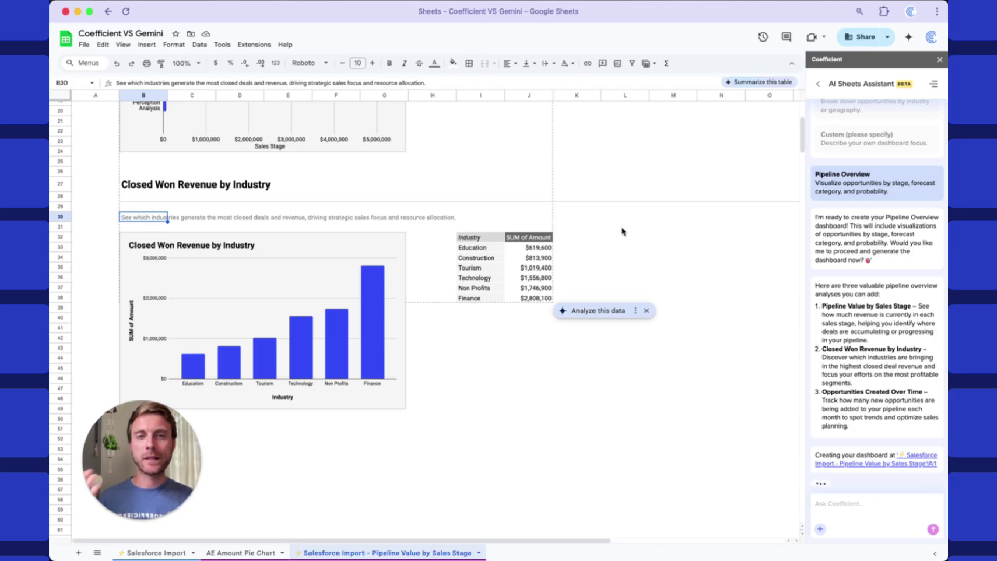
scroll(622, 231, "down", 5)
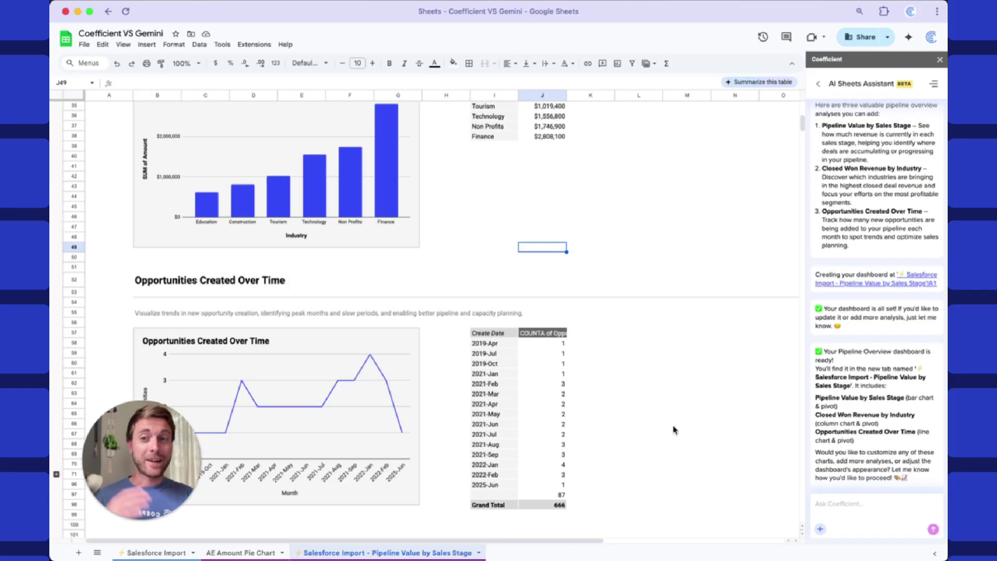
scroll(559, 327, "up", 10)
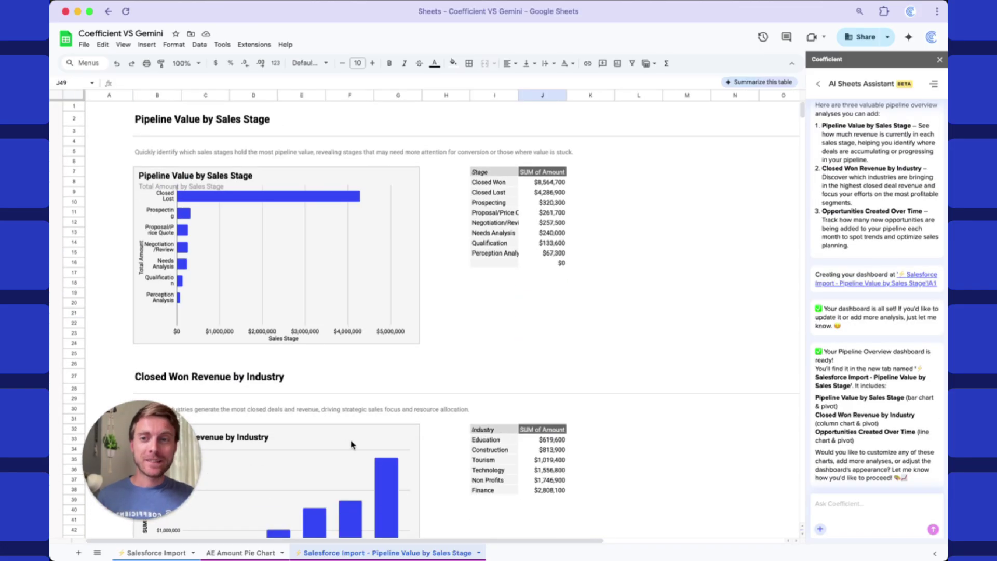
Refresh the Salesforce Import sheet's data, then choose Gmail as Coefficient's new import source.
left_click(164, 553)
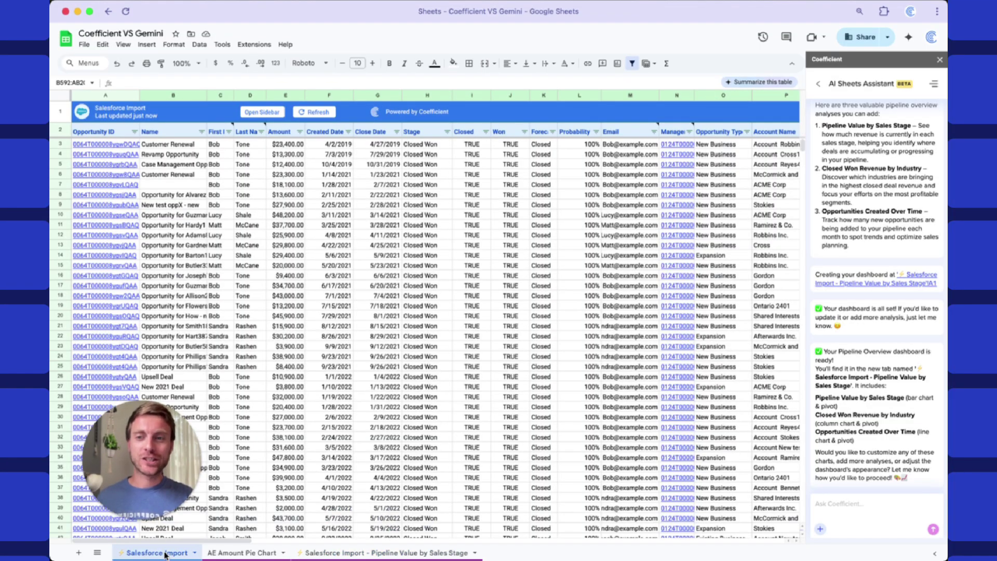
left_click(317, 114)
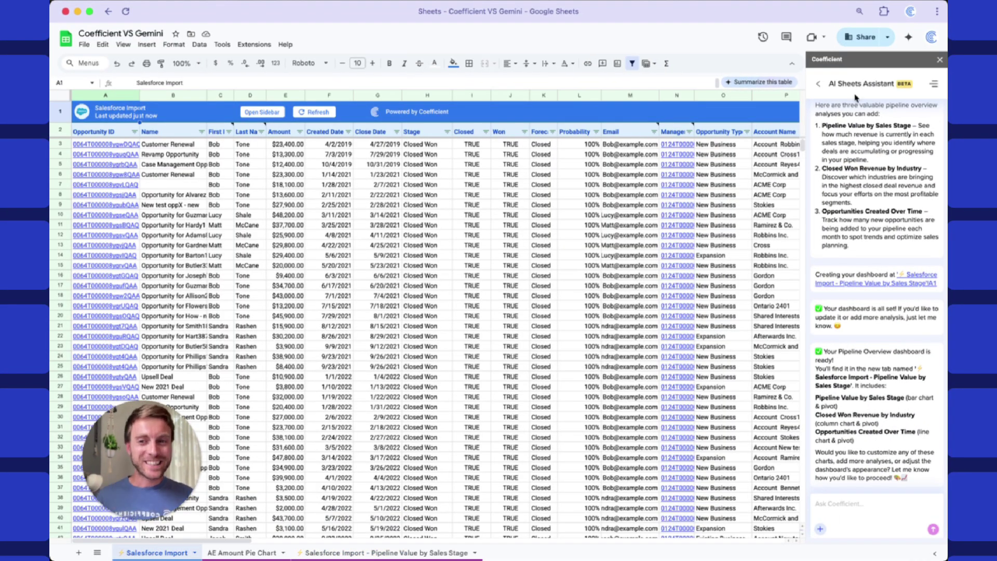
left_click(819, 85)
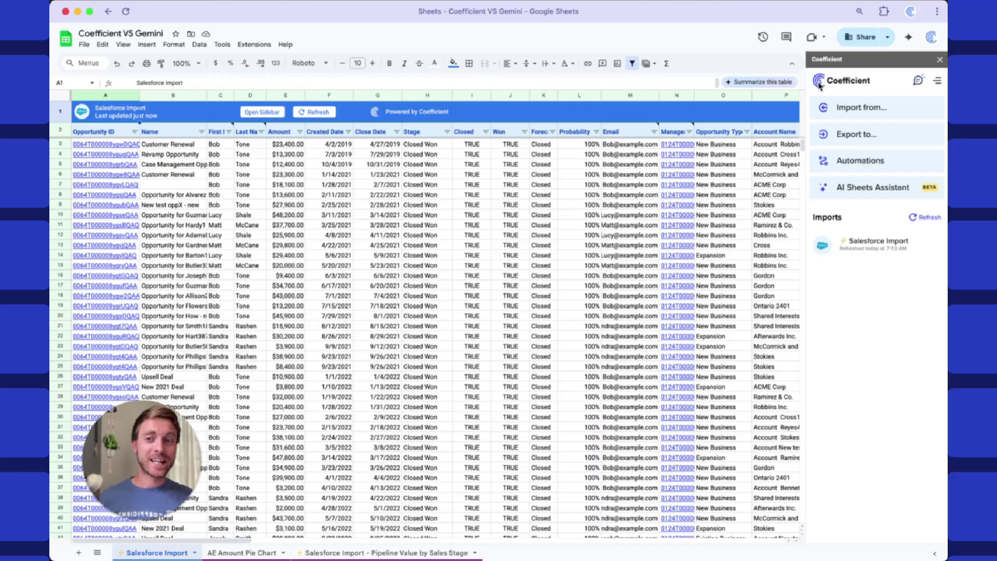
left_click(888, 106)
left_click(864, 169)
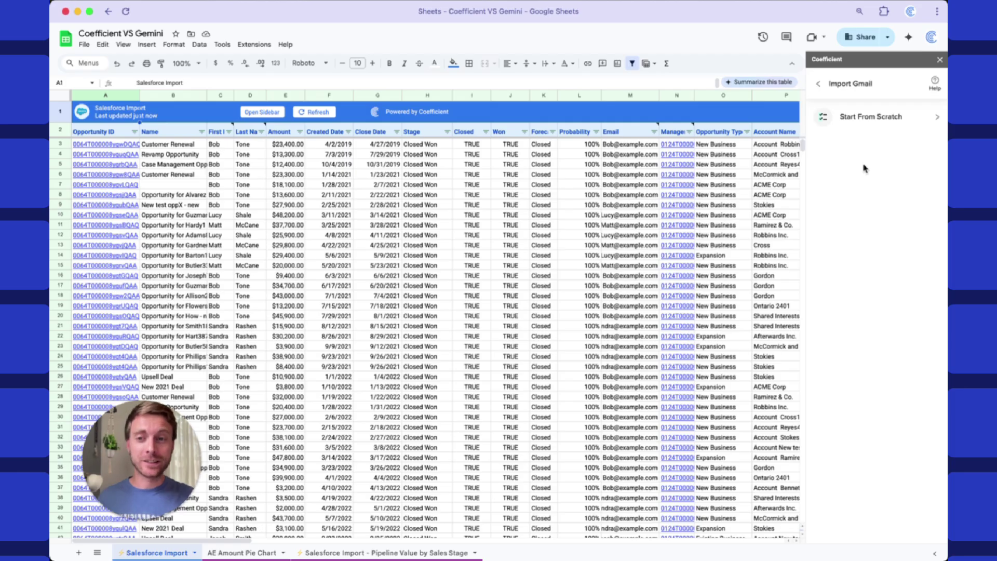
Search the mailbox for 'receipt' and use the April AWS billing email as the AI extraction sample.
left_click(875, 129)
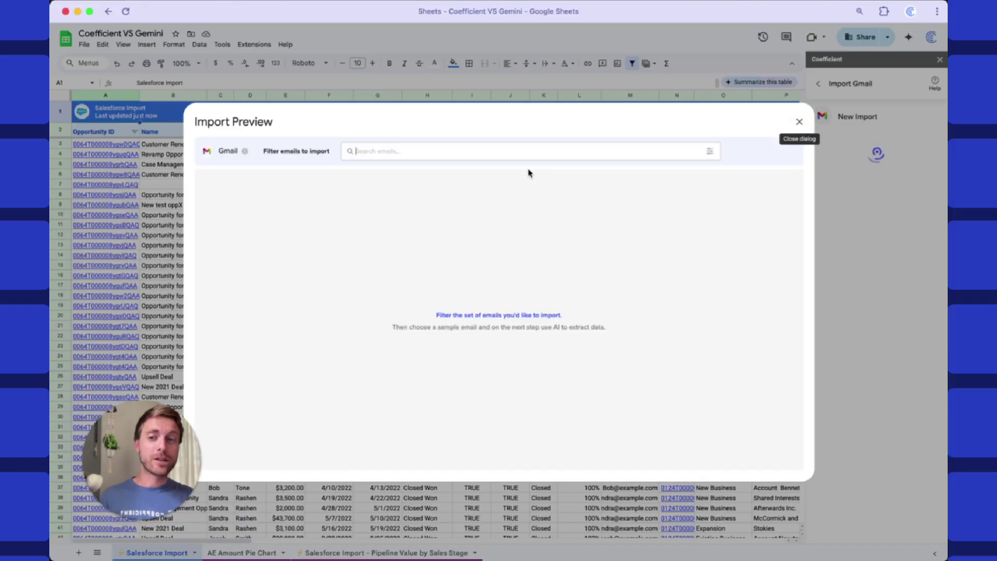
left_click(483, 149)
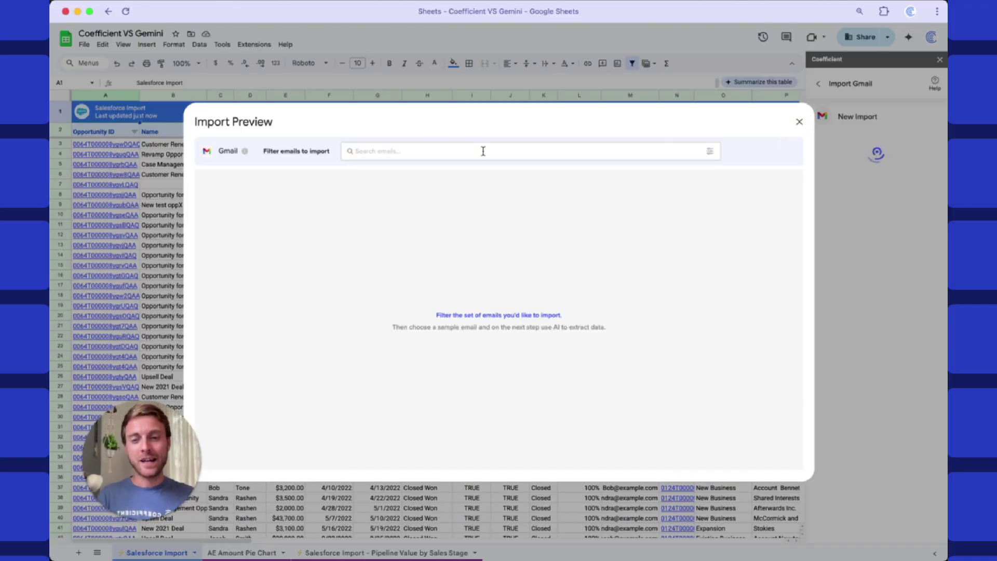
type("receipt")
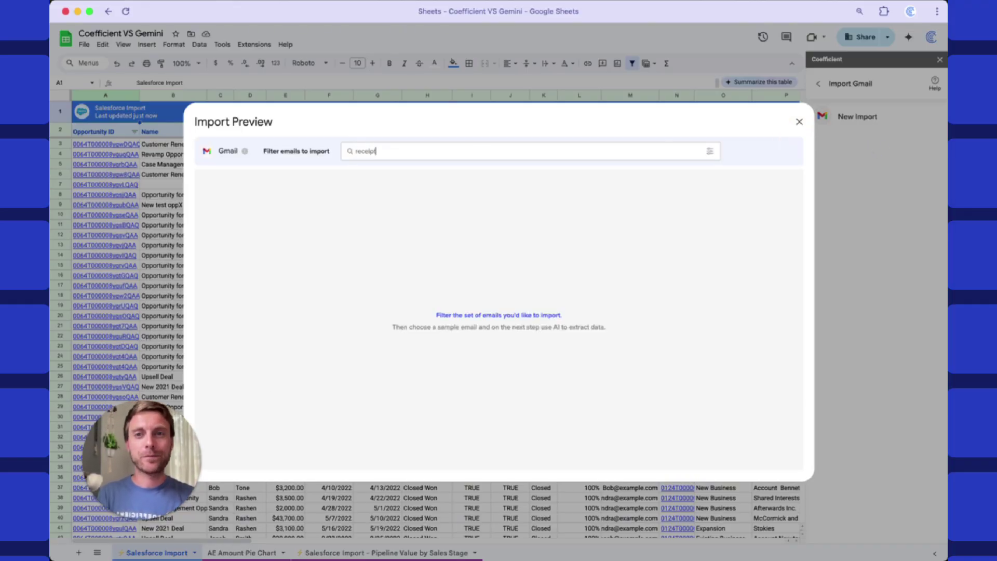
key("Return")
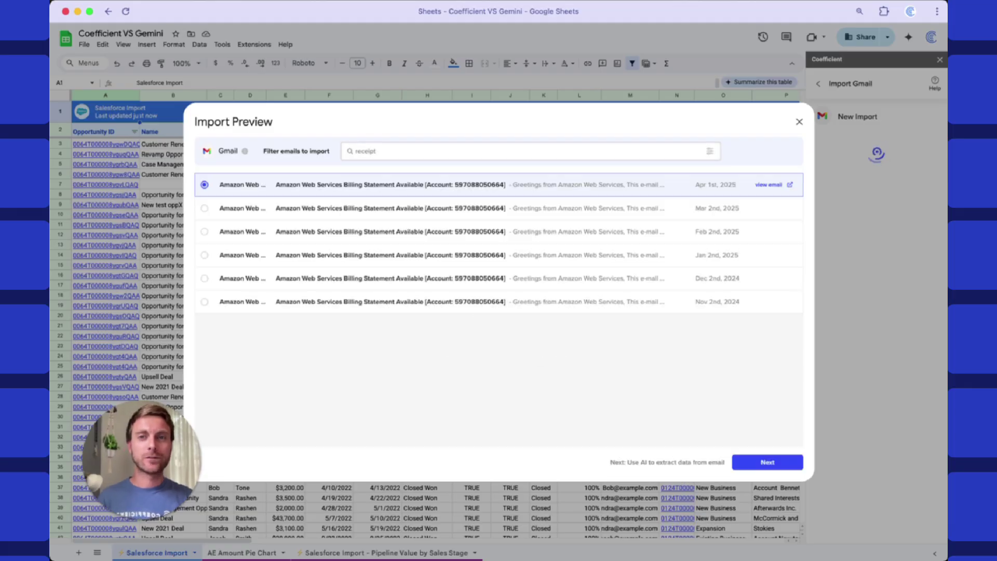
left_click(761, 461)
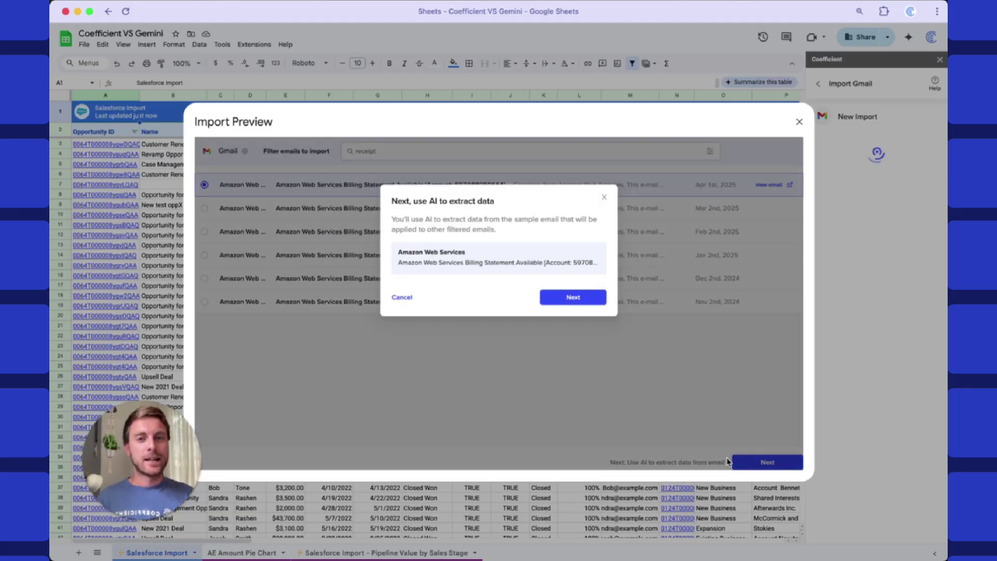
left_click(573, 299)
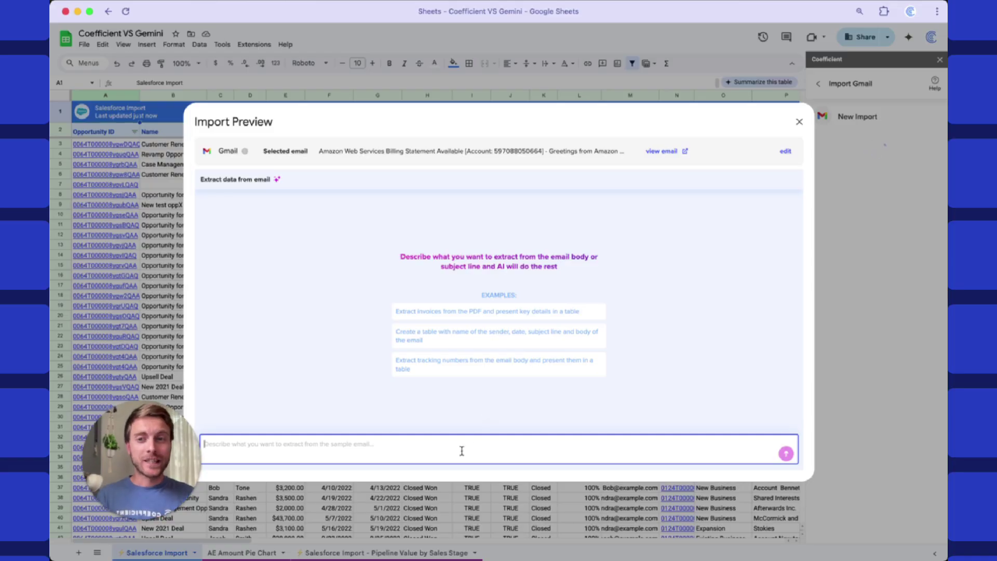
Ask the AI to extract 'date, email sender, total amount due' from the email.
left_click(461, 449)
type("date, email se")
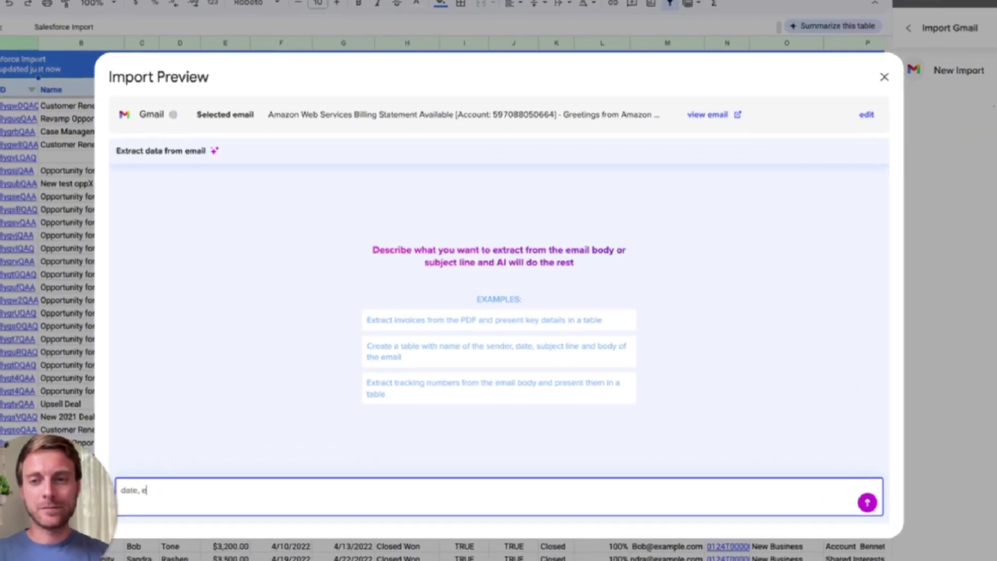
type("nder, total ")
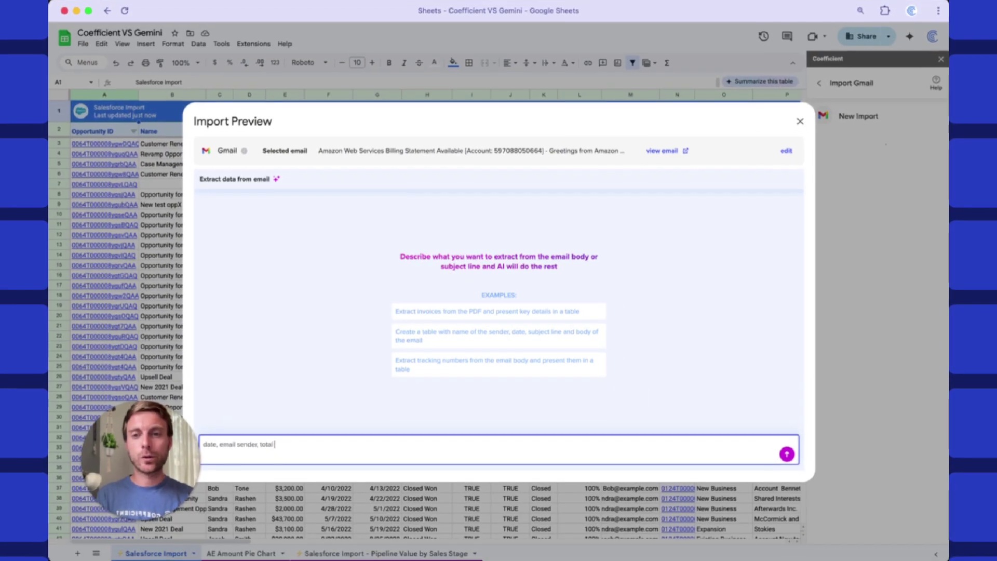
type("amount due")
key("Return")
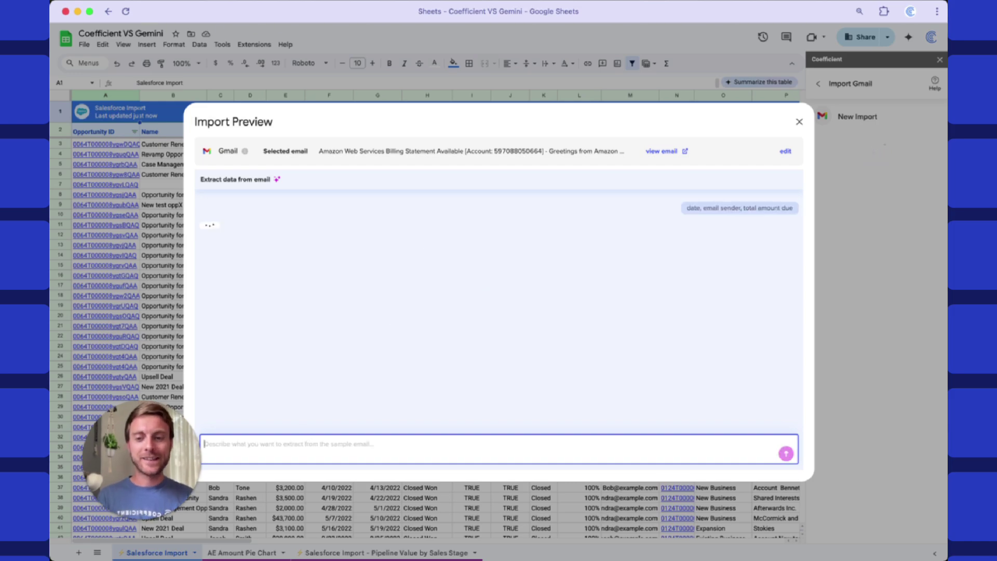
key("super+Tab")
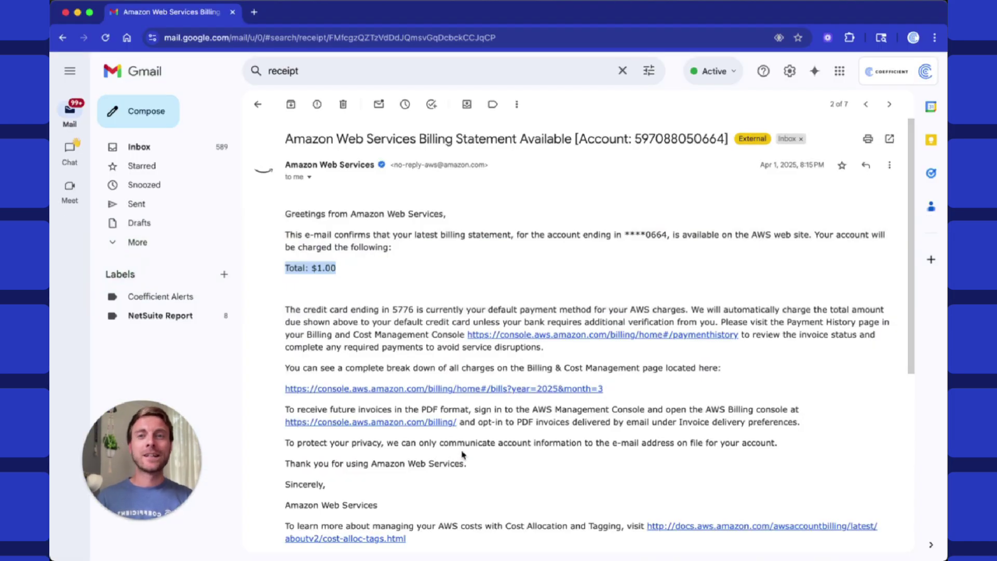
Highlight the 'Total: $1.00' line in the AWS billing email to verify the extracted amount.
left_click(356, 270)
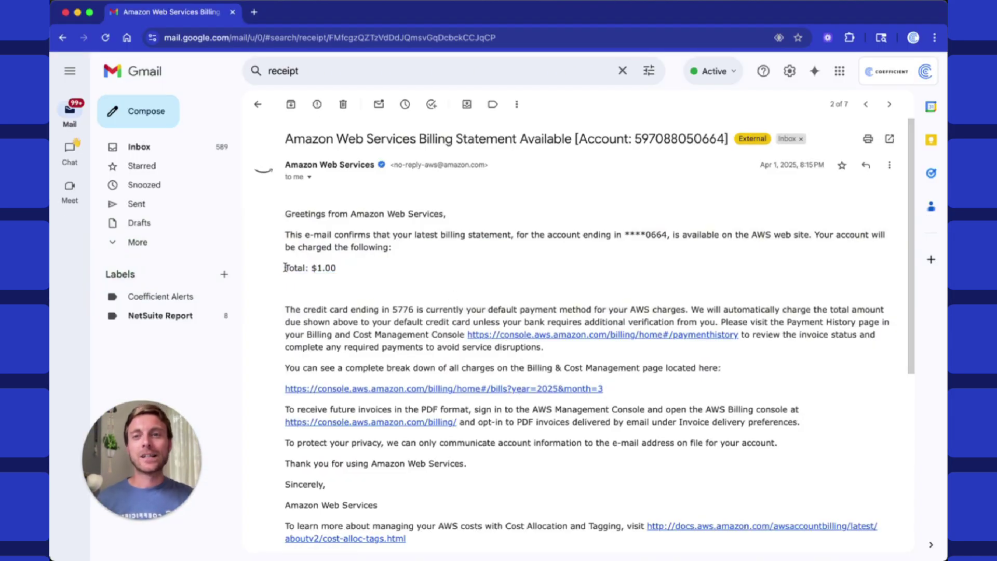
left_click_drag(285, 267, 343, 278)
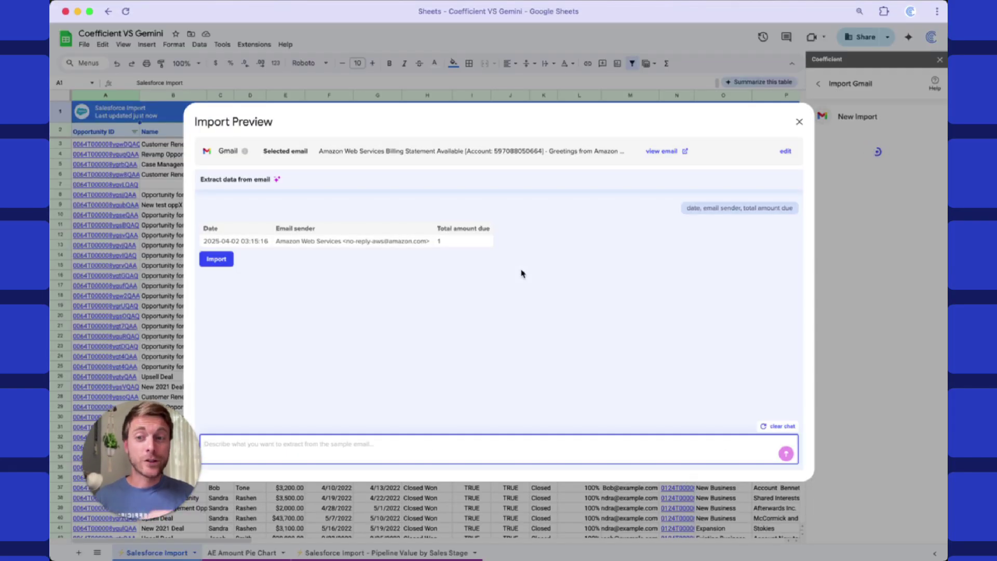
Import the extracted AWS receipt data into a new tab, appending data from new emails.
left_click(218, 259)
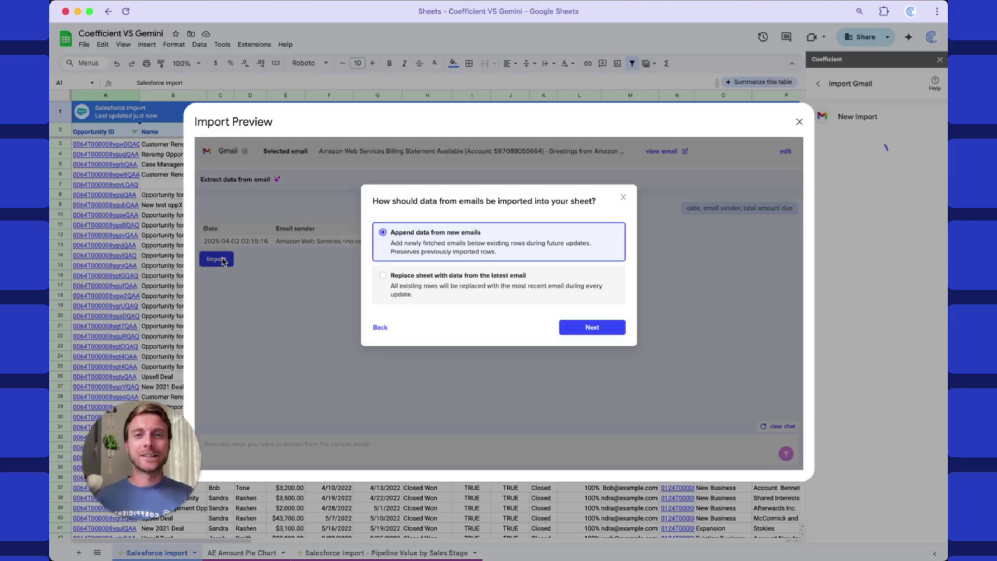
left_click(590, 327)
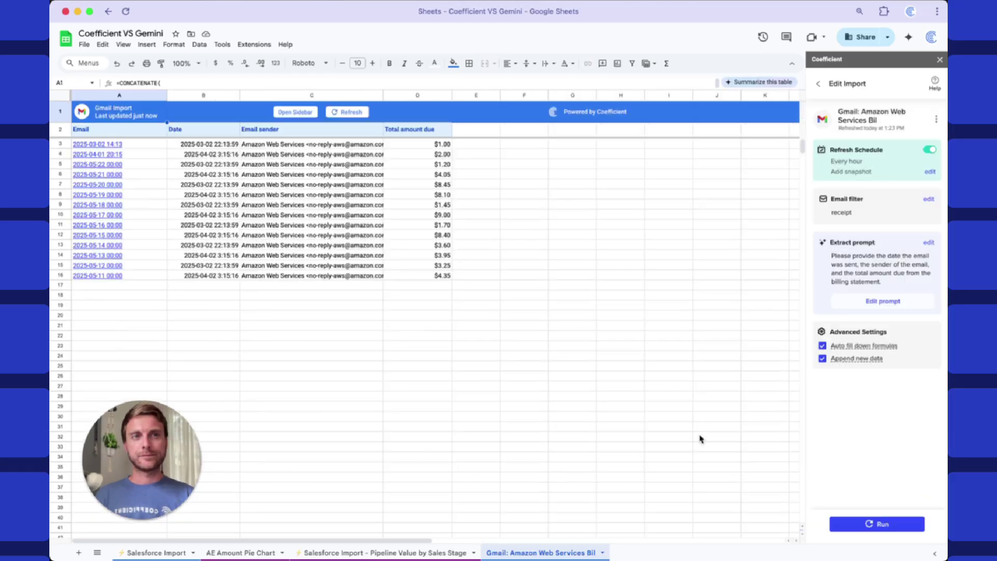
In Snowflake's GPT SQL Builder, request 'Get me top 10 industries with sales to Canada'.
left_click(818, 84)
left_click(856, 107)
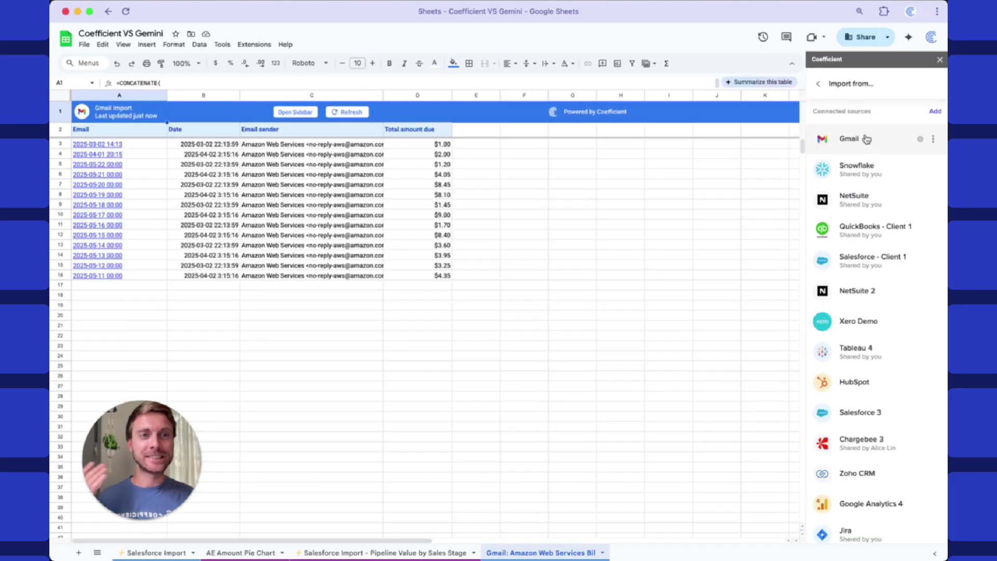
left_click(876, 177)
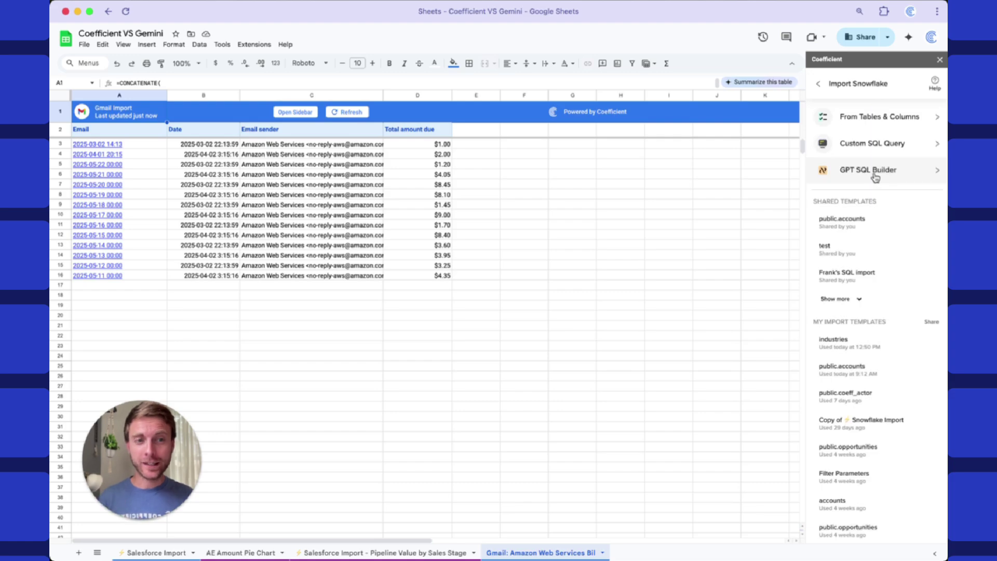
left_click(877, 170)
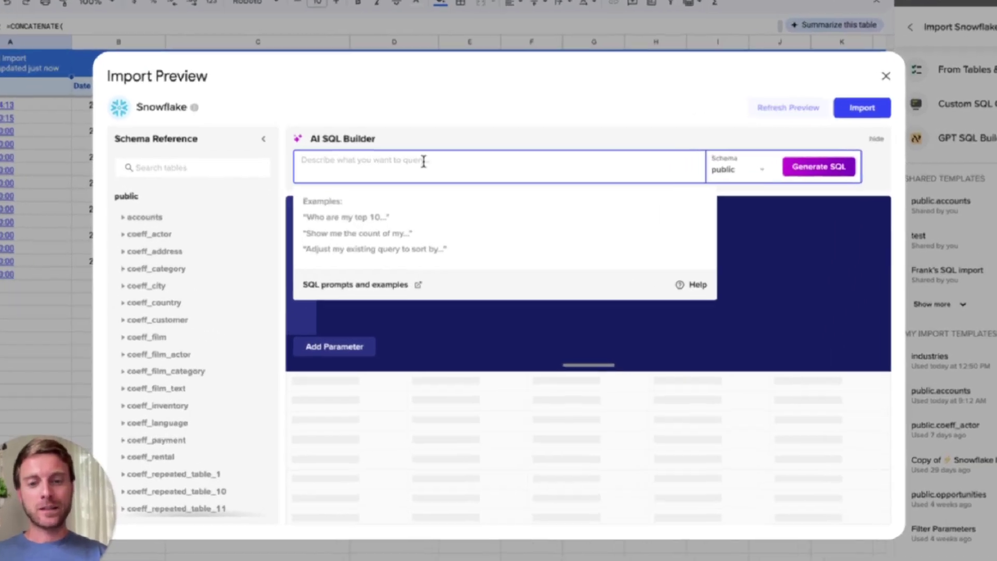
type("Get me top 10 indust")
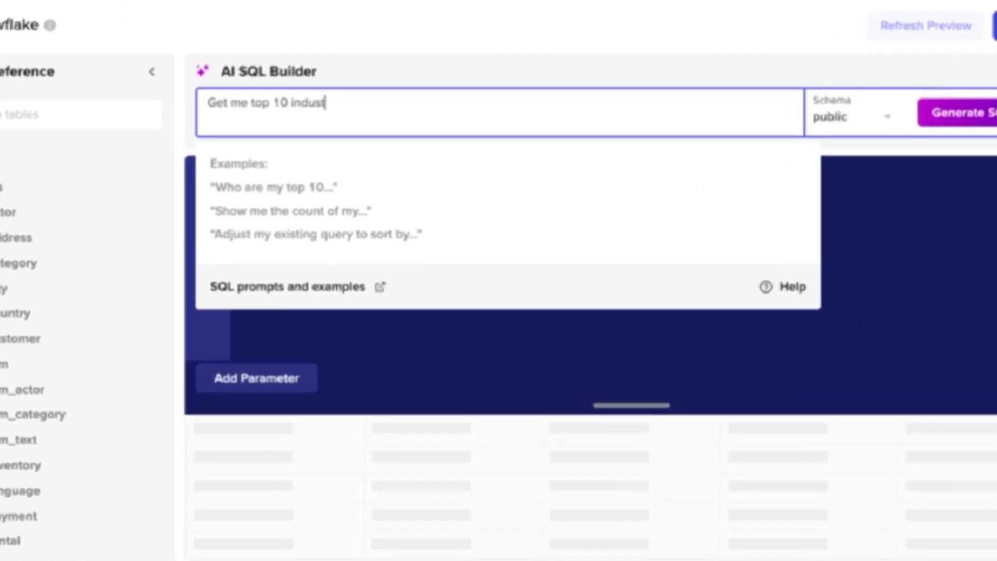
type("ries with sales ")
type("to C")
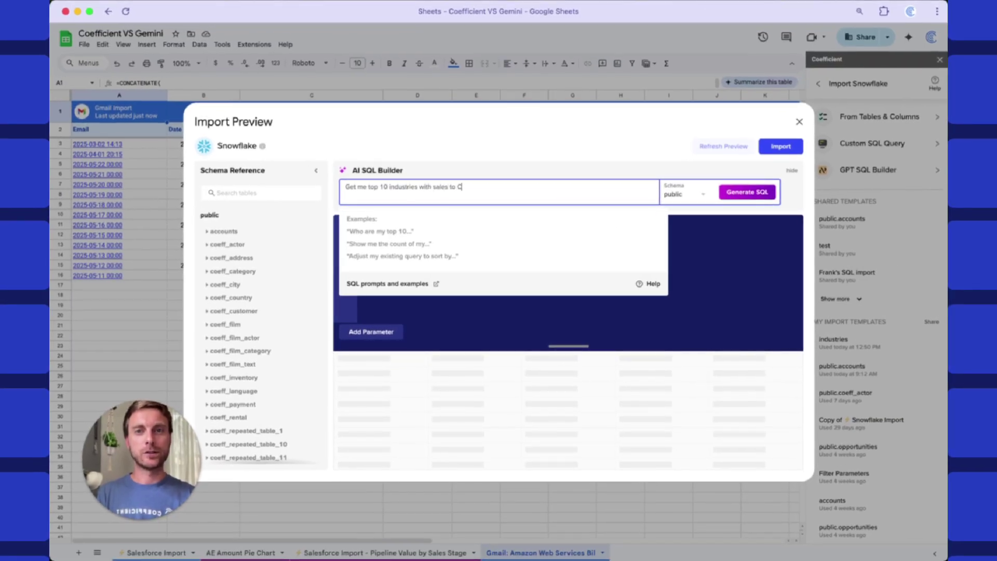
type("anada")
Generate the SQL for the top 10 industries request and start importing its results.
left_click(746, 196)
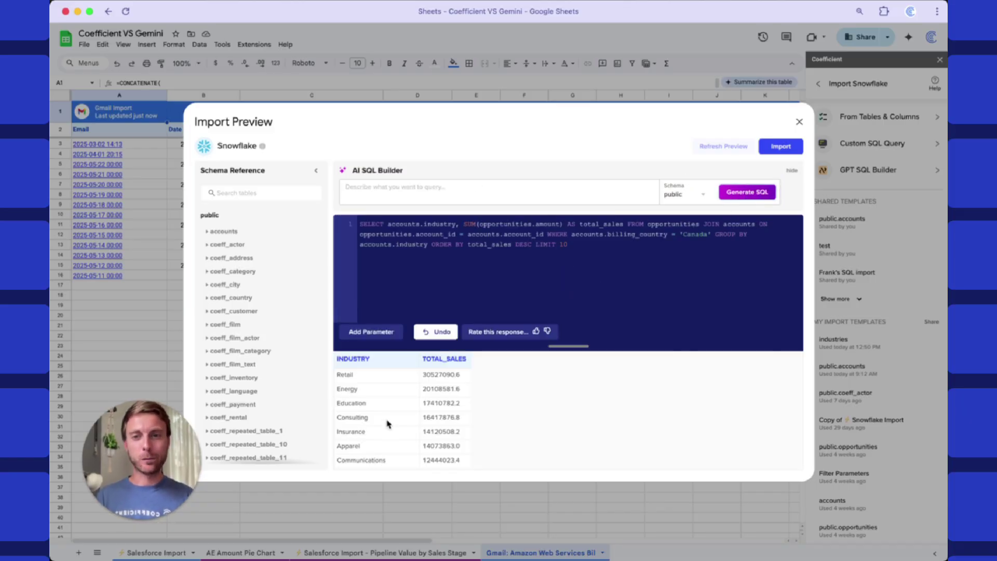
left_click(781, 147)
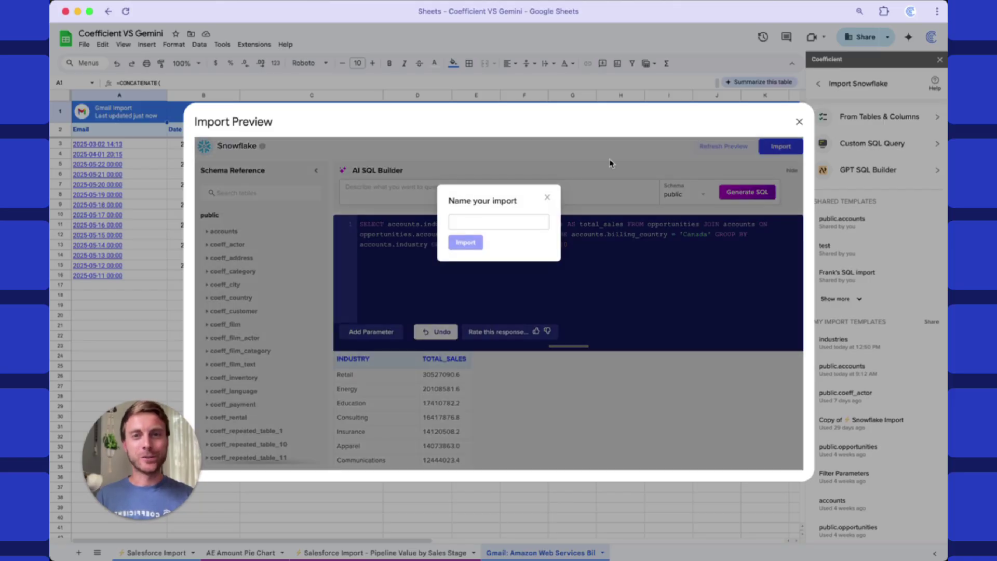
left_click(478, 222)
Name the Snowflake import 'sales' and run it.
type("sales")
key("Return")
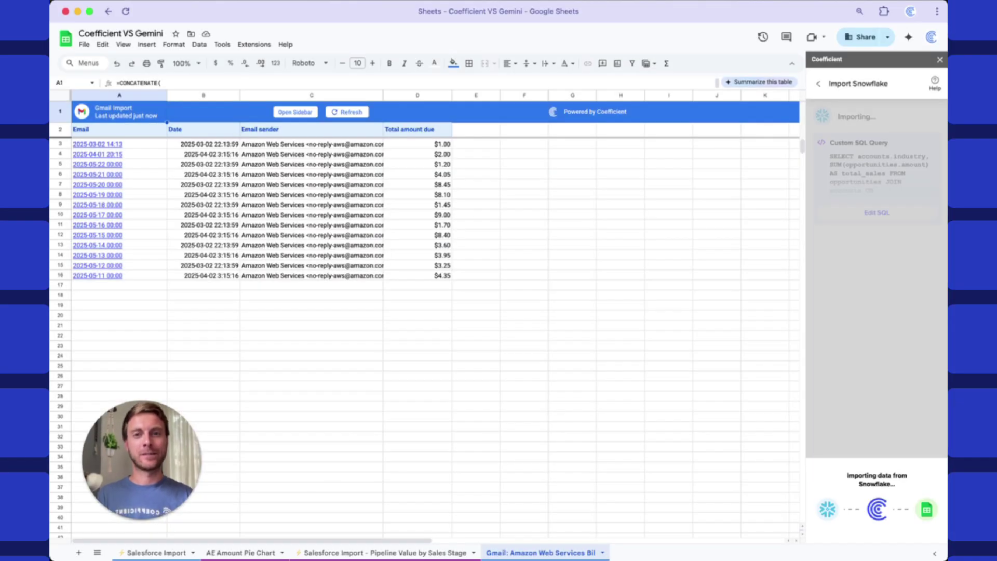